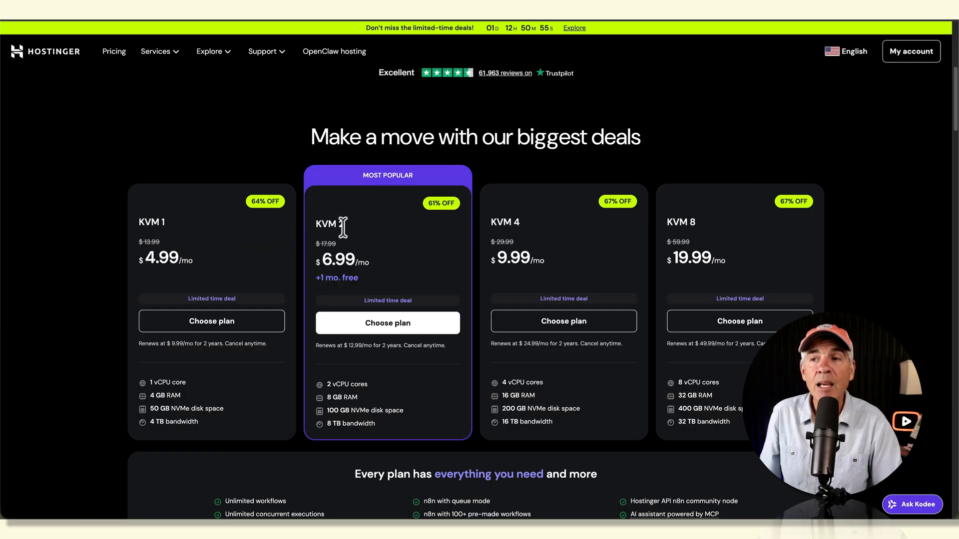
pyautogui.moveTo(335, 225); pyautogui.dragTo(314, 226)
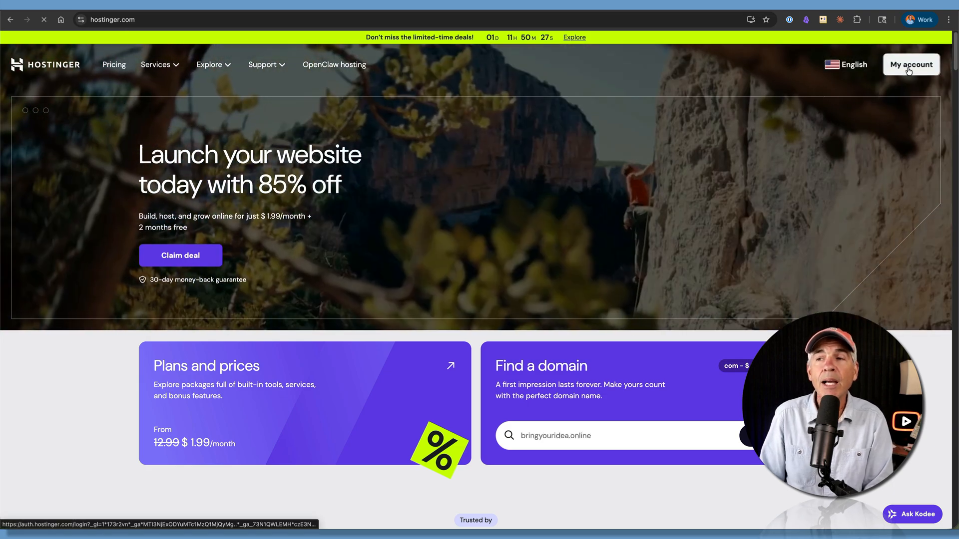
# - Sign in to the Hostinger account area and open the template catalog in the VPS's Docker Manager
pyautogui.click(909, 69)
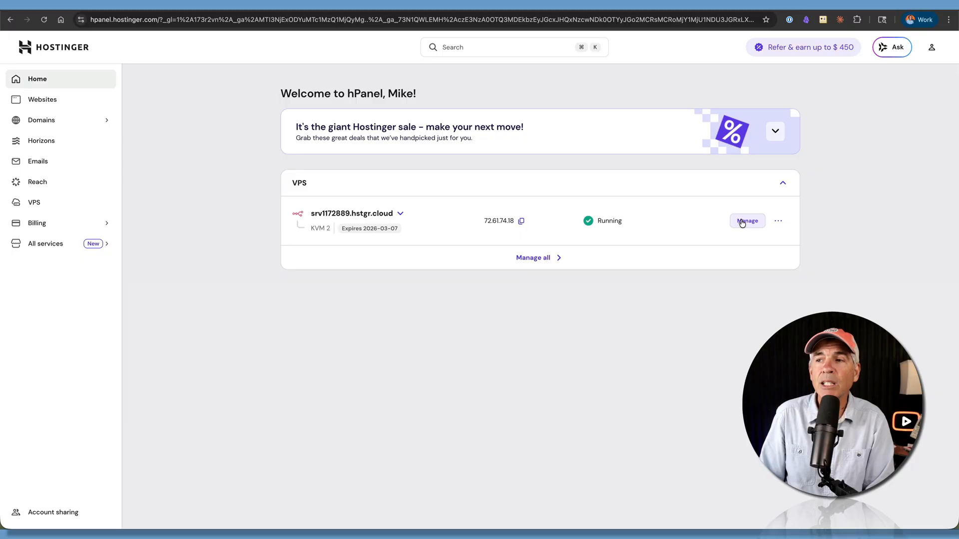
pyautogui.click(740, 222)
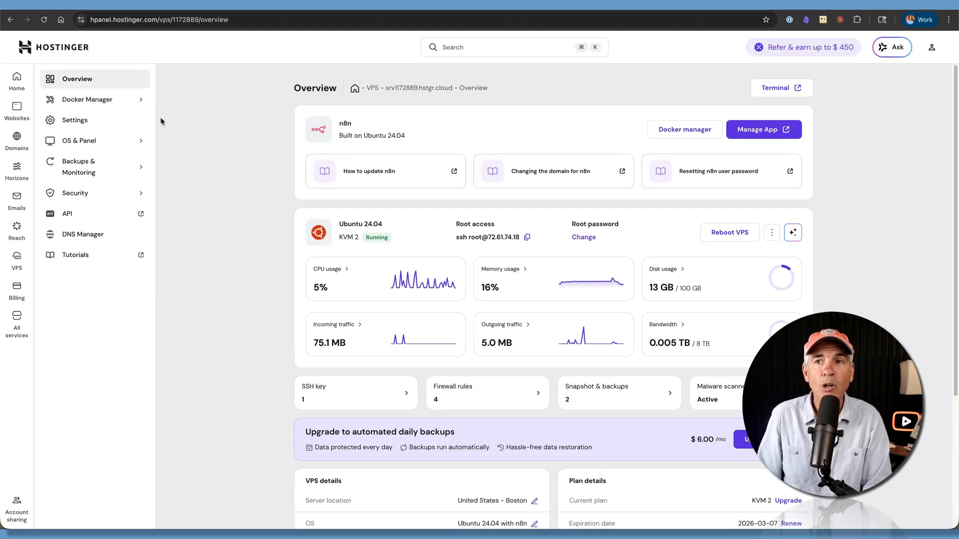
pyautogui.click(116, 103)
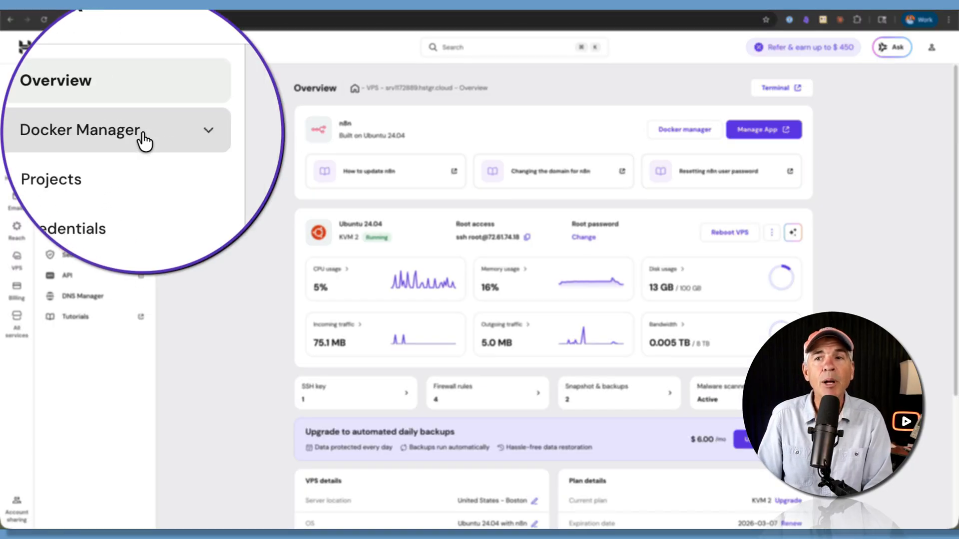
pyautogui.click(87, 162)
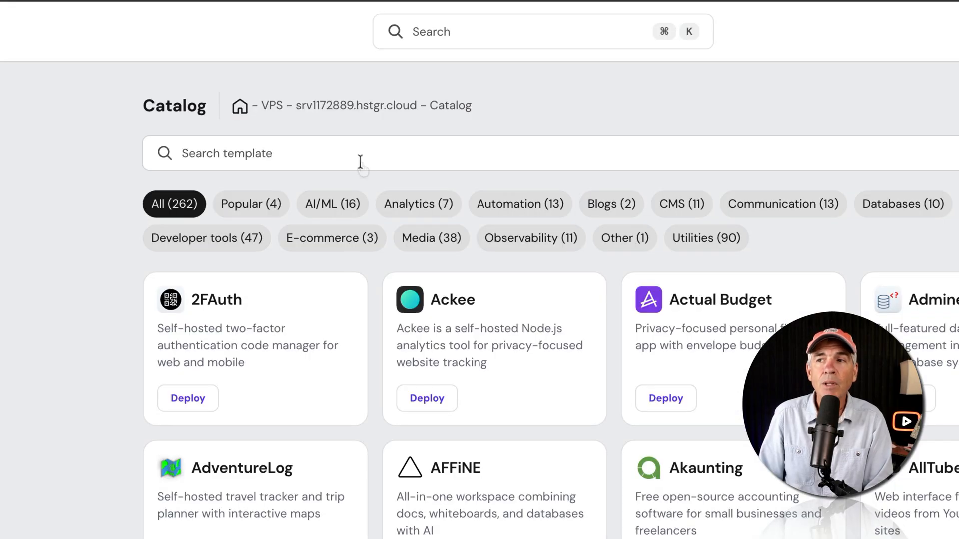
# - Search the template catalog for "ope" and start deploying OpenClaw
pyautogui.click(415, 114)
pyautogui.write('ope')
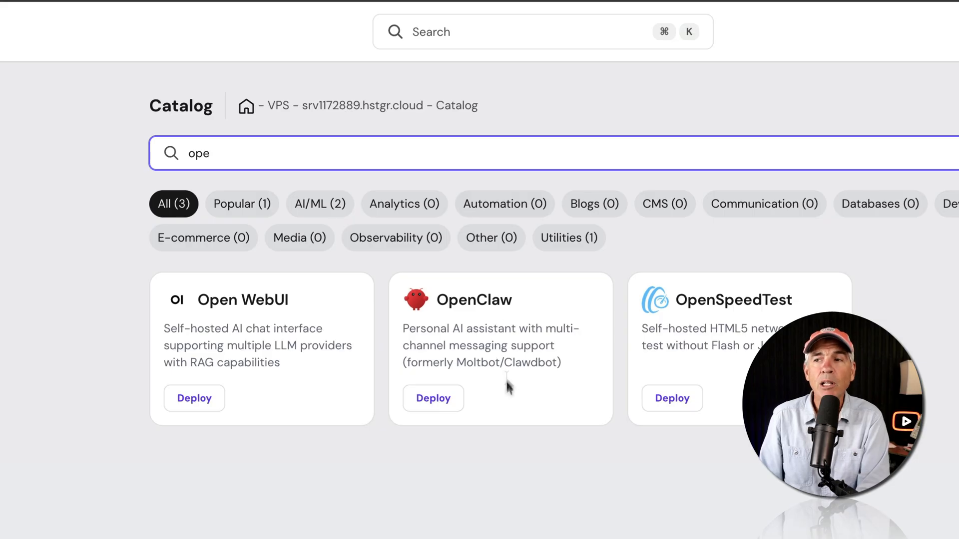
pyautogui.click(434, 402)
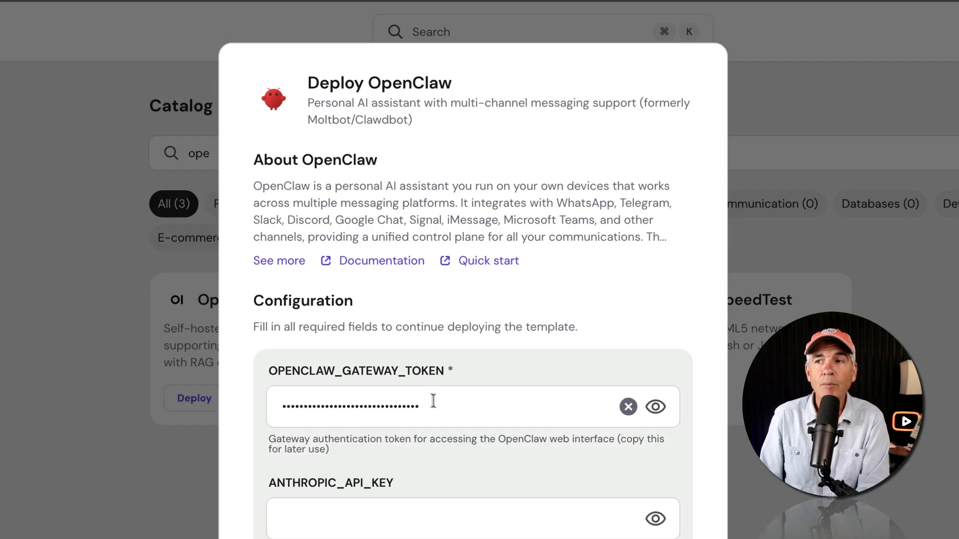
# - Review the full OpenClaw description, its documentation and quick start guide, and the gateway token note in the deployment form
pyautogui.click(277, 262)
pyautogui.moveTo(254, 186); pyautogui.dragTo(593, 379)
pyautogui.click(577, 384)
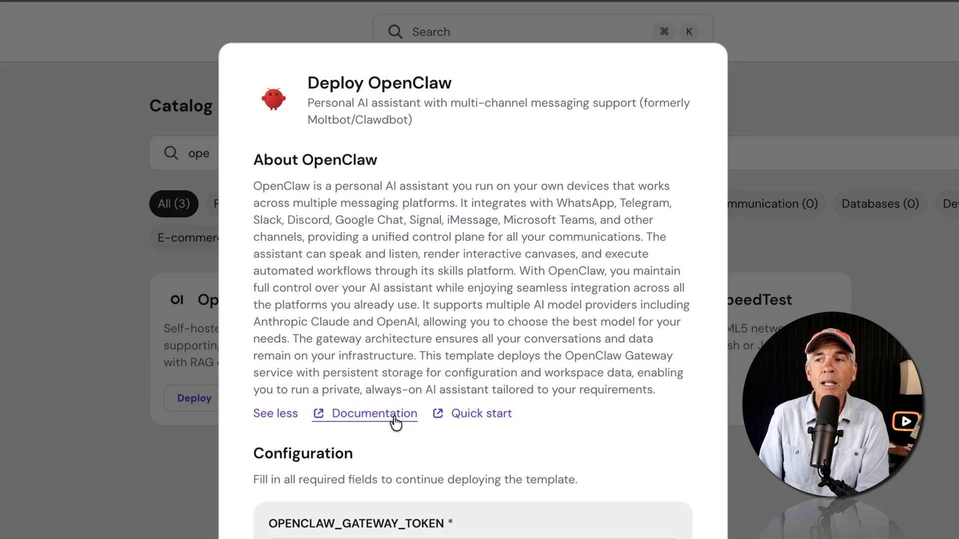
pyautogui.click(342, 416)
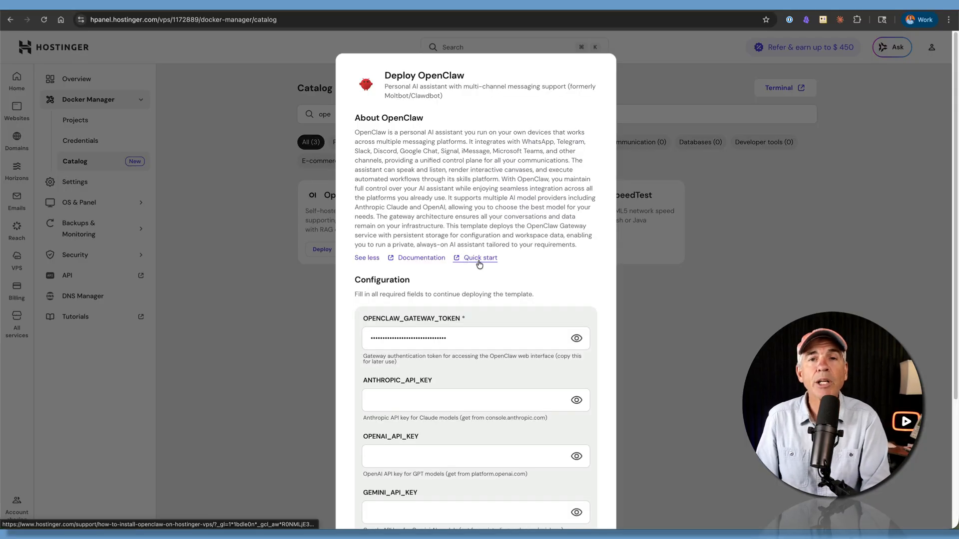
pyautogui.click(479, 259)
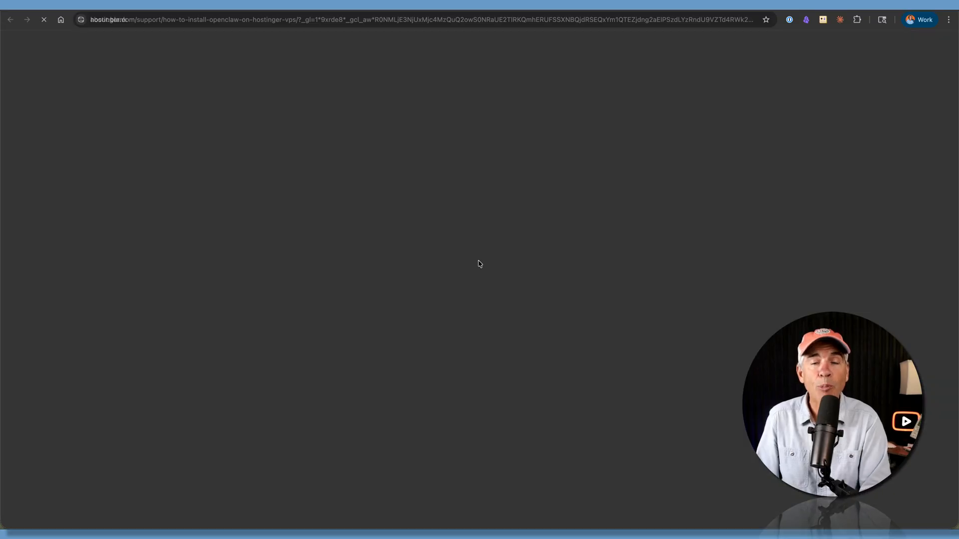
pyautogui.scroll(-5, 509, 247)
pyautogui.scroll(-4, 511, 253)
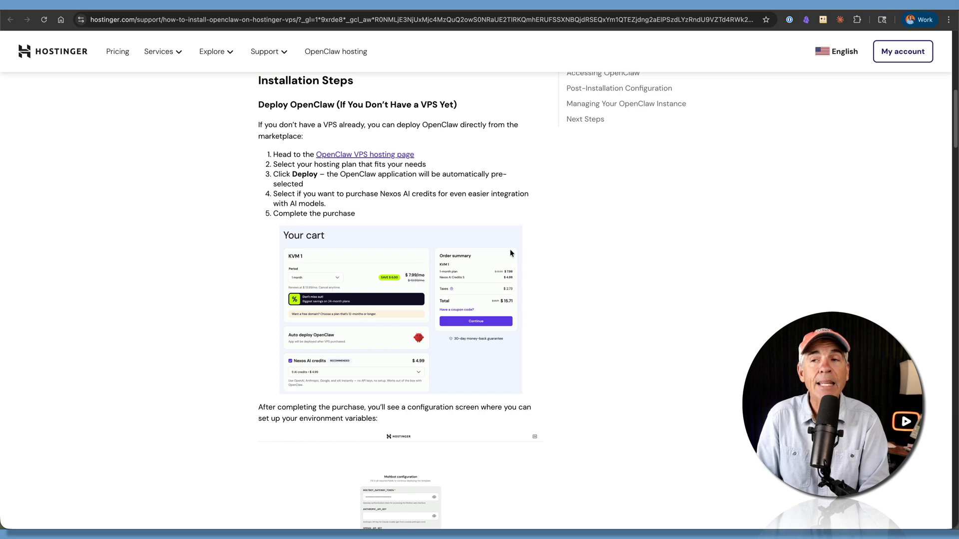
pyautogui.scroll(10, 508, 249)
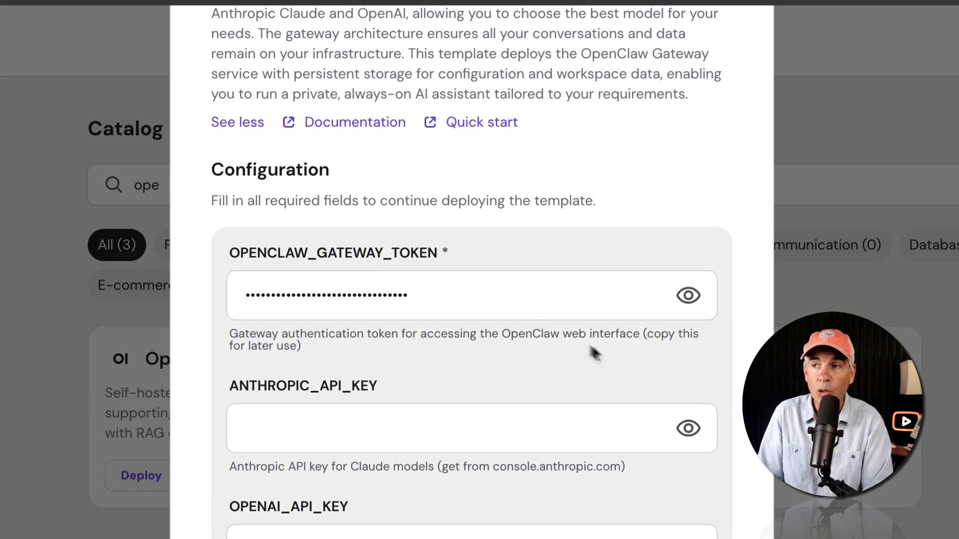
pyautogui.moveTo(646, 331); pyautogui.dragTo(702, 343)
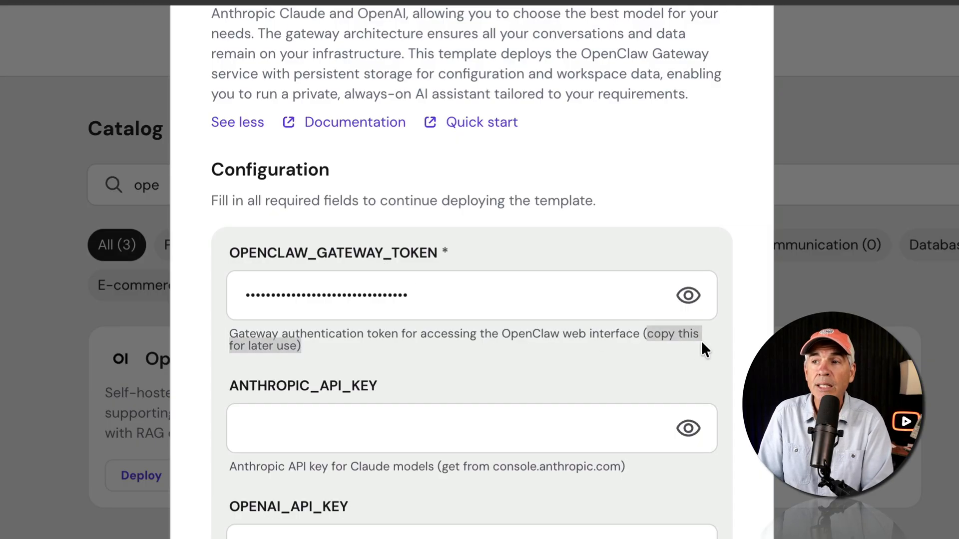
pyautogui.click(686, 364)
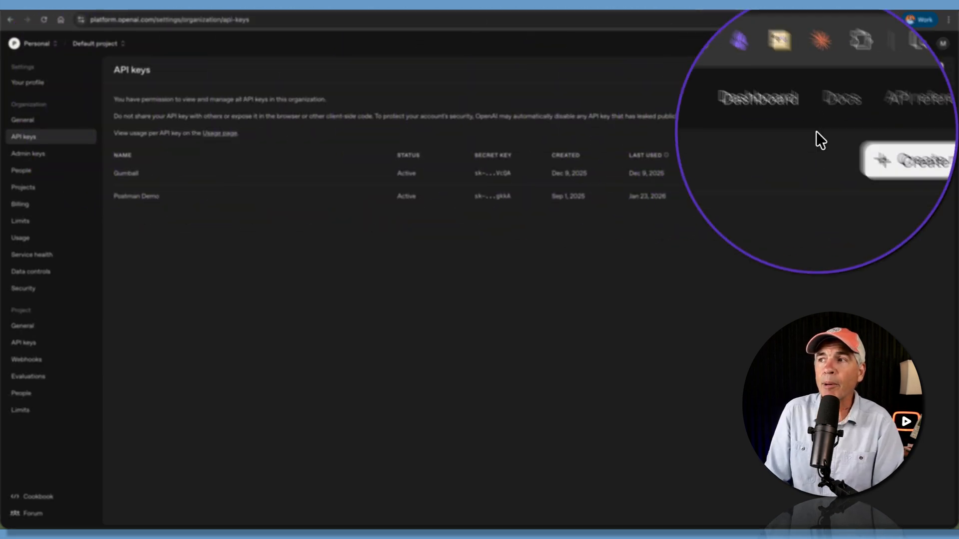
# - On the OpenAI platform, create a secret key named OpenClaw VPS in the Default project with All permissions and copy the API key
pyautogui.click(893, 72)
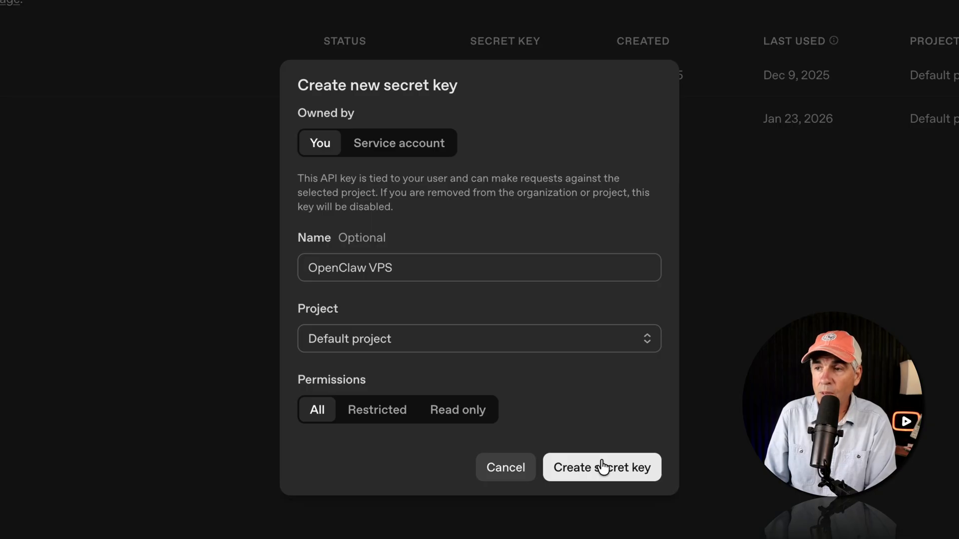
pyautogui.click(603, 466)
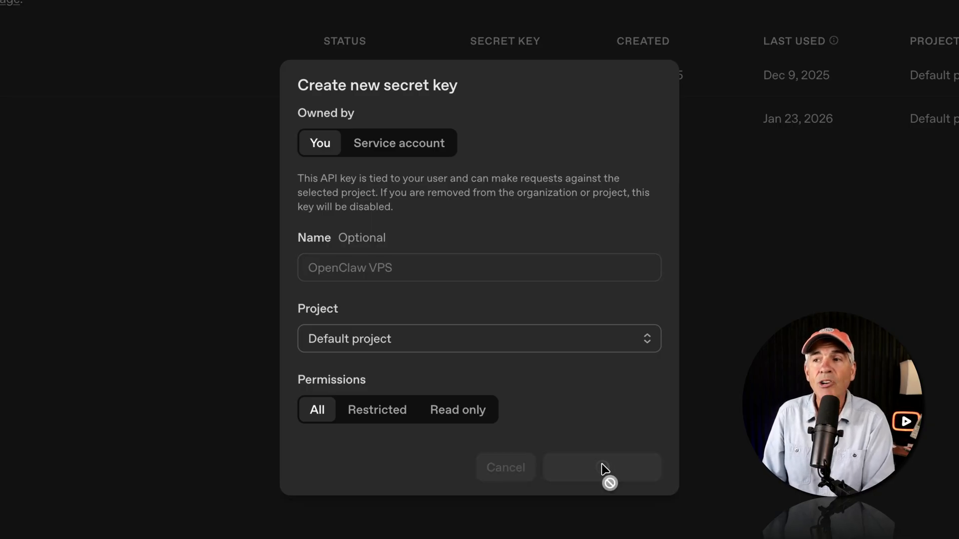
pyautogui.moveTo(299, 160); pyautogui.dragTo(637, 181)
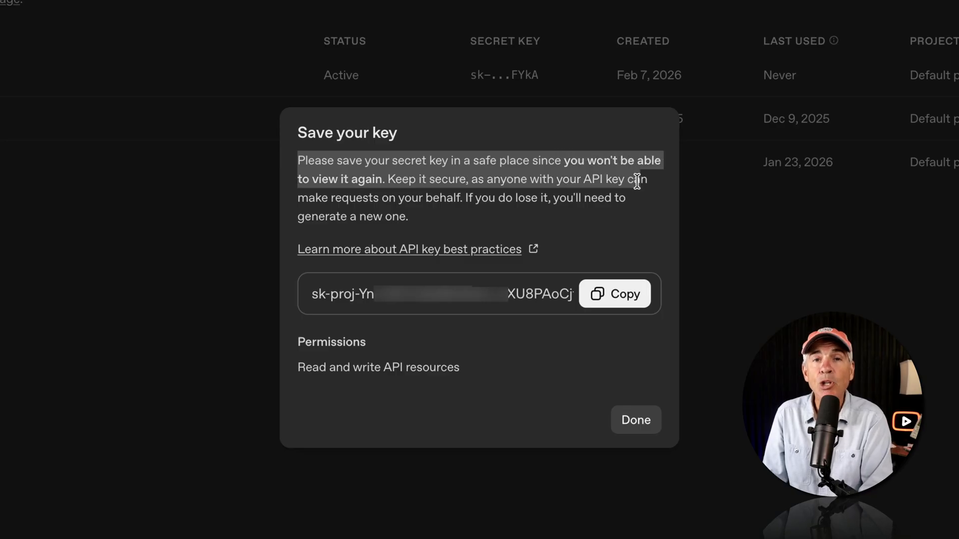
pyautogui.click(625, 187)
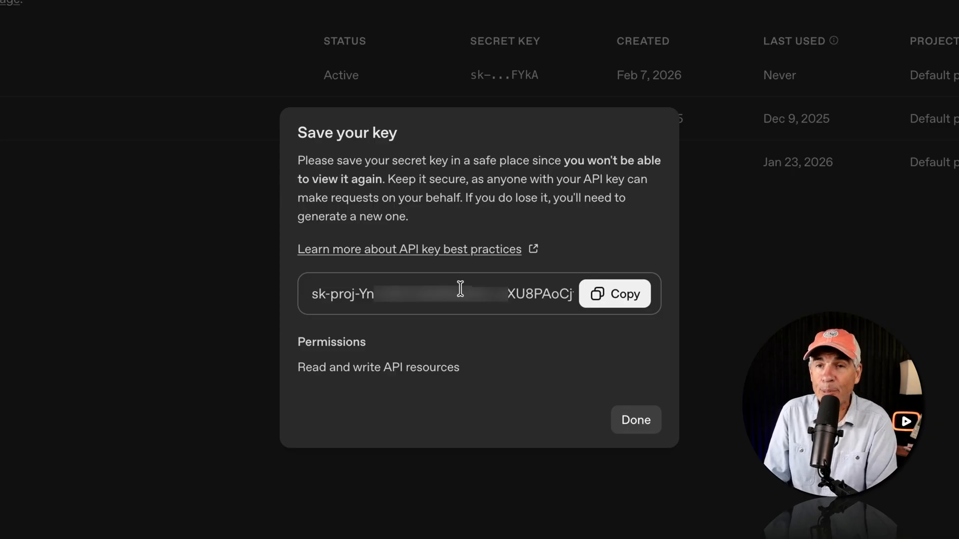
pyautogui.click(623, 297)
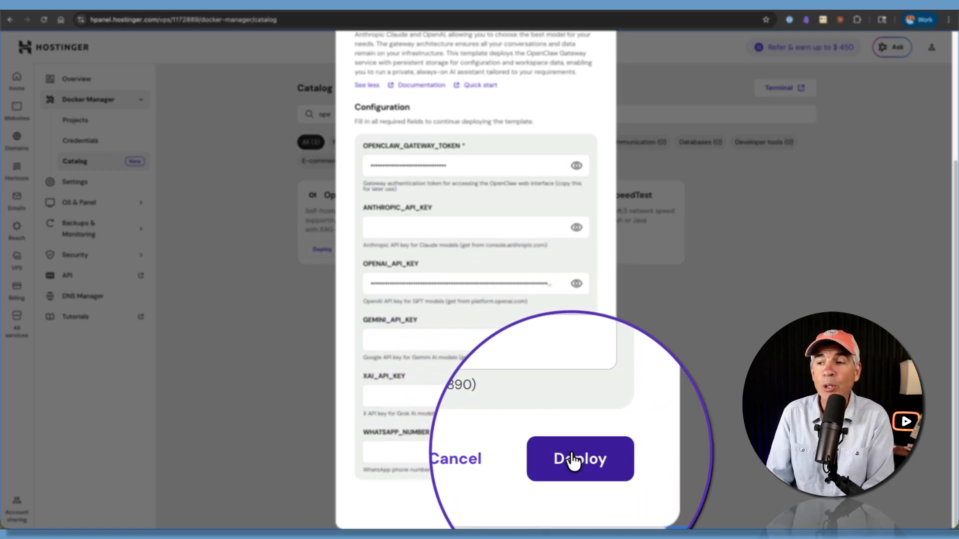
# - Deploy the OpenClaw template in Hostinger with the OpenAI API key filled in
pyautogui.click(574, 500)
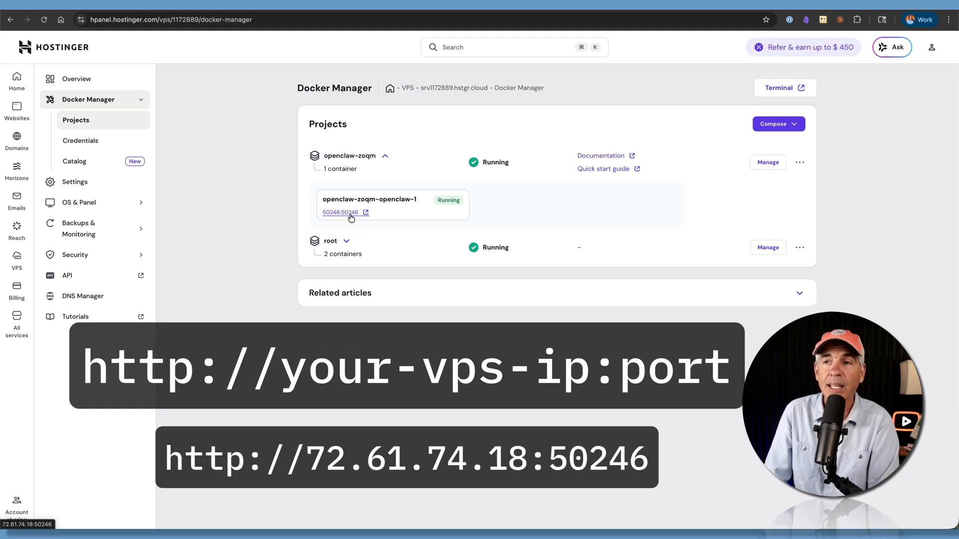
# - Try to open the OpenClaw container's web interface at 72.61.74.18:50246
pyautogui.click(350, 214)
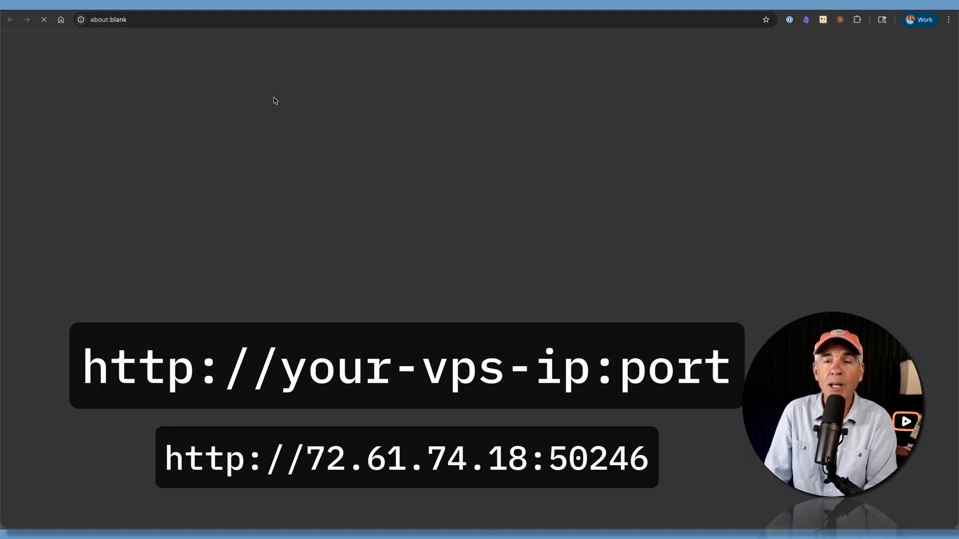
pyautogui.click(294, 20)
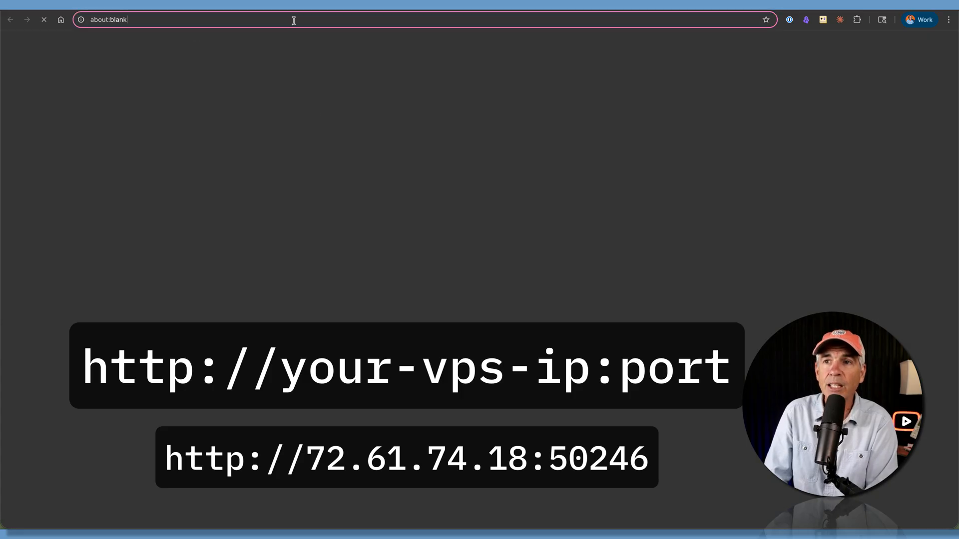
pyautogui.press('super+v')
pyautogui.press('Return')
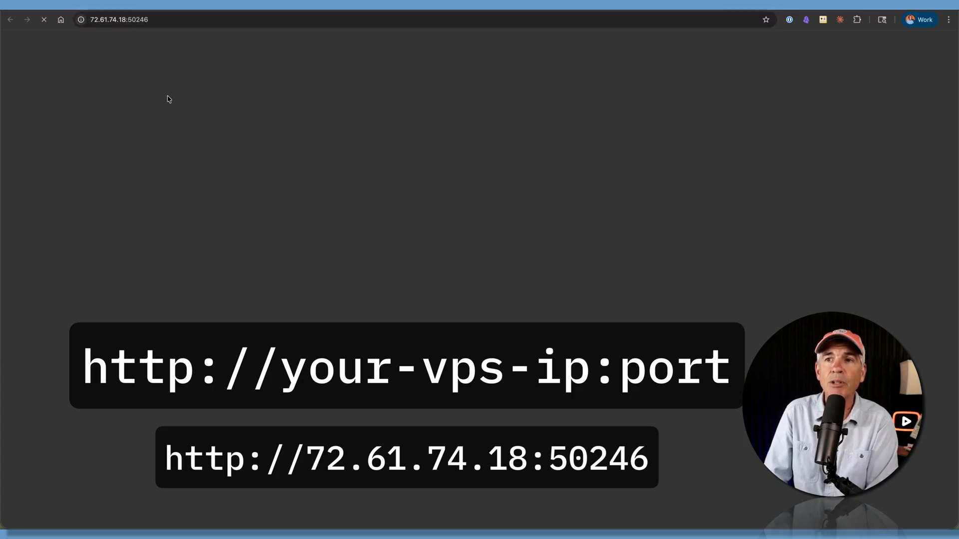
pyautogui.moveTo(93, 20); pyautogui.dragTo(118, 20)
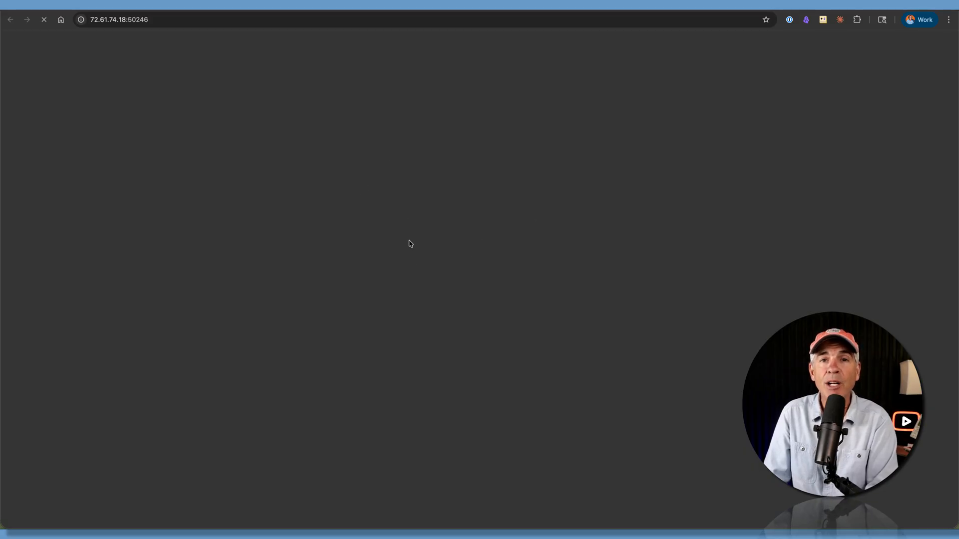
pyautogui.click(225, 4)
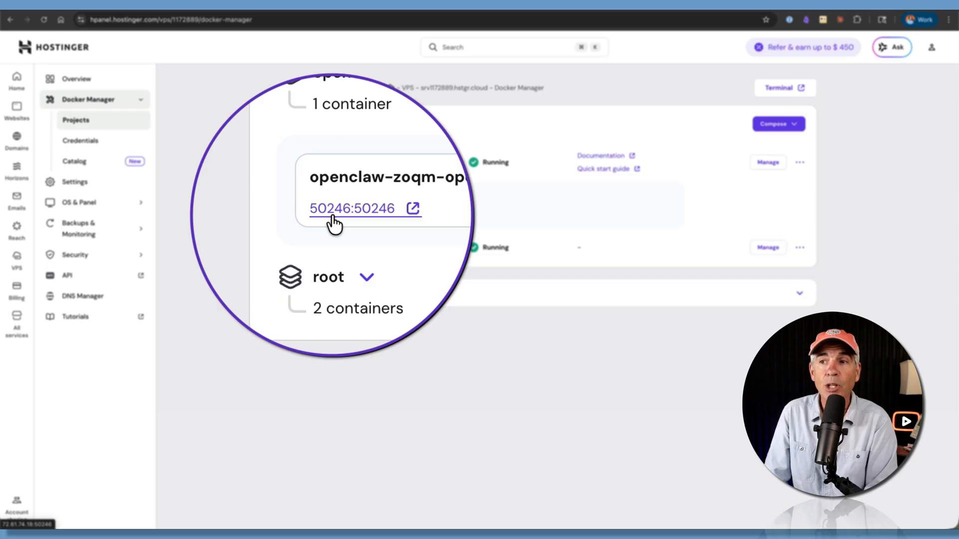
# - Open the vps-firewall configuration for editing in the VPS security settings
pyautogui.click(89, 255)
pyautogui.click(75, 234)
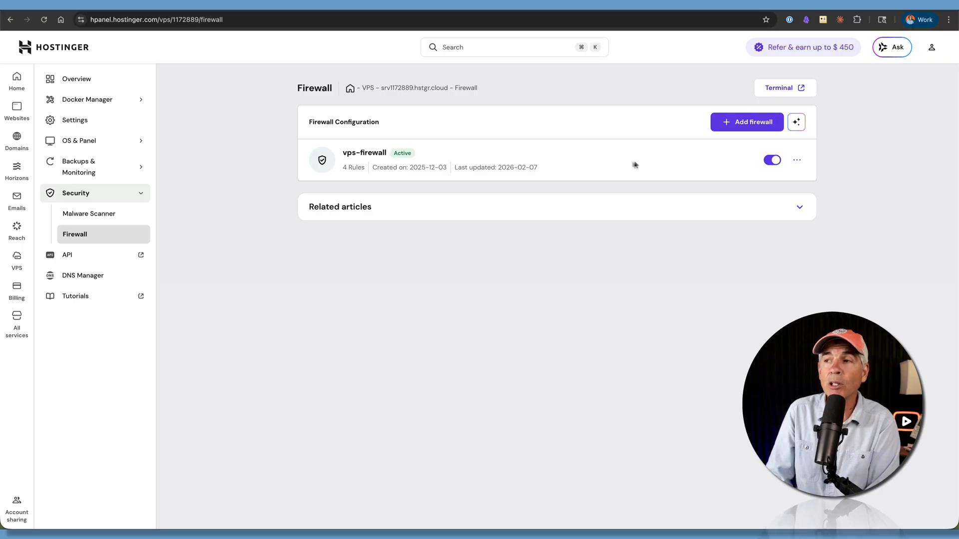
pyautogui.click(797, 161)
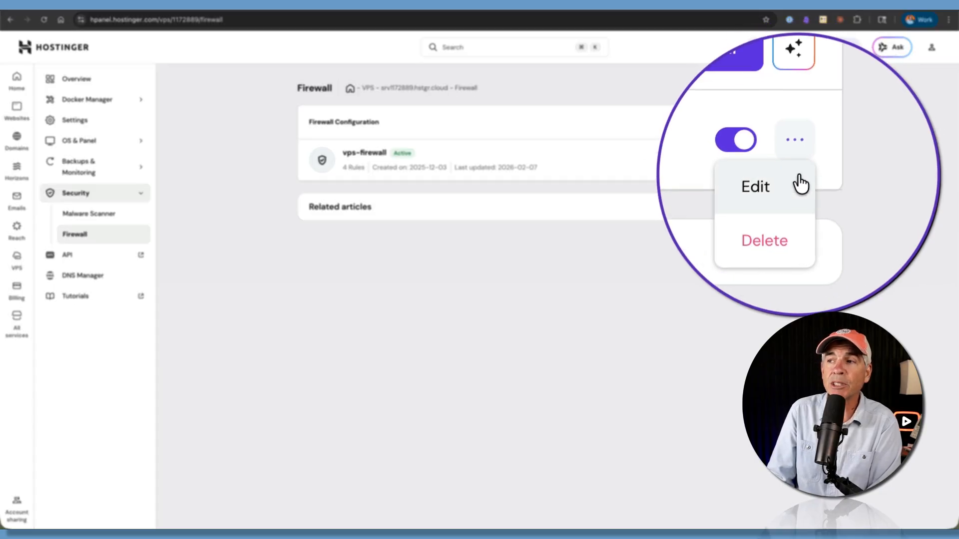
pyautogui.click(784, 183)
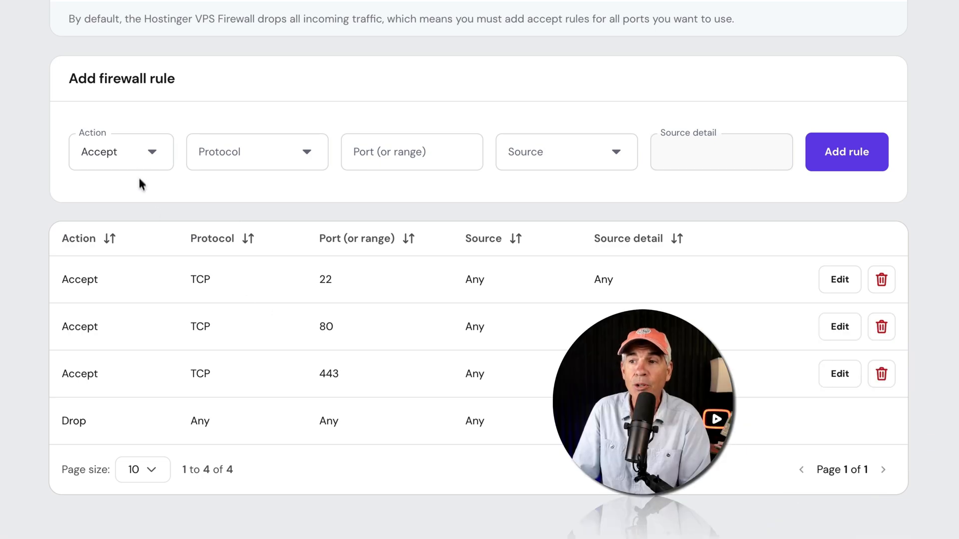
# - Add a firewall rule accepting TCP traffic on port 50246 from Anywhere and synchronize the firewall with the server
pyautogui.moveTo(71, 79); pyautogui.dragTo(189, 79)
pyautogui.click(193, 84)
pyautogui.click(117, 151)
pyautogui.click(111, 199)
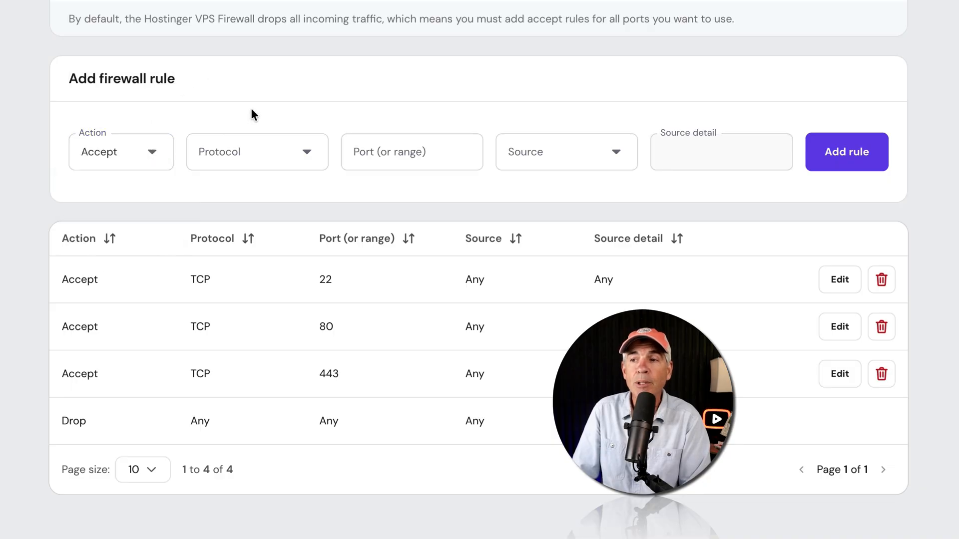
pyautogui.click(286, 160)
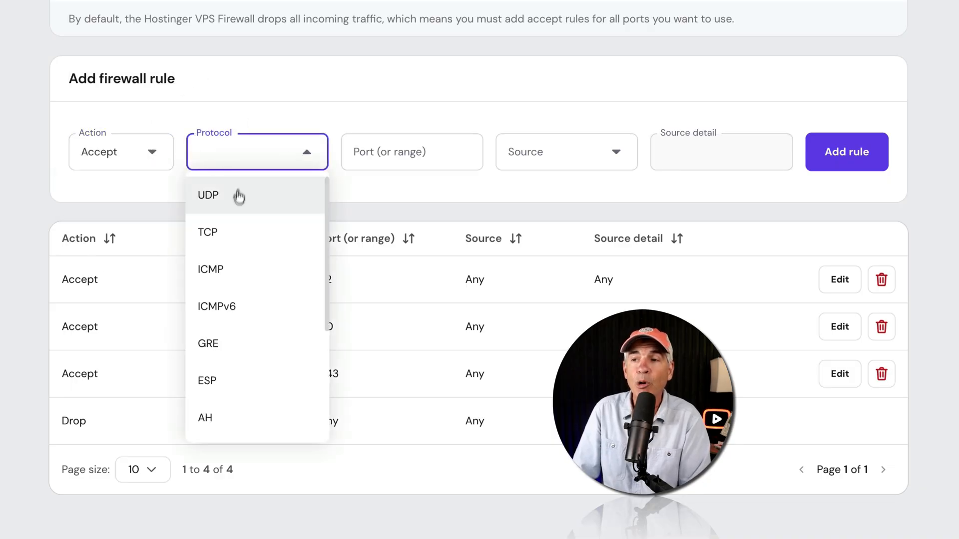
pyautogui.click(218, 232)
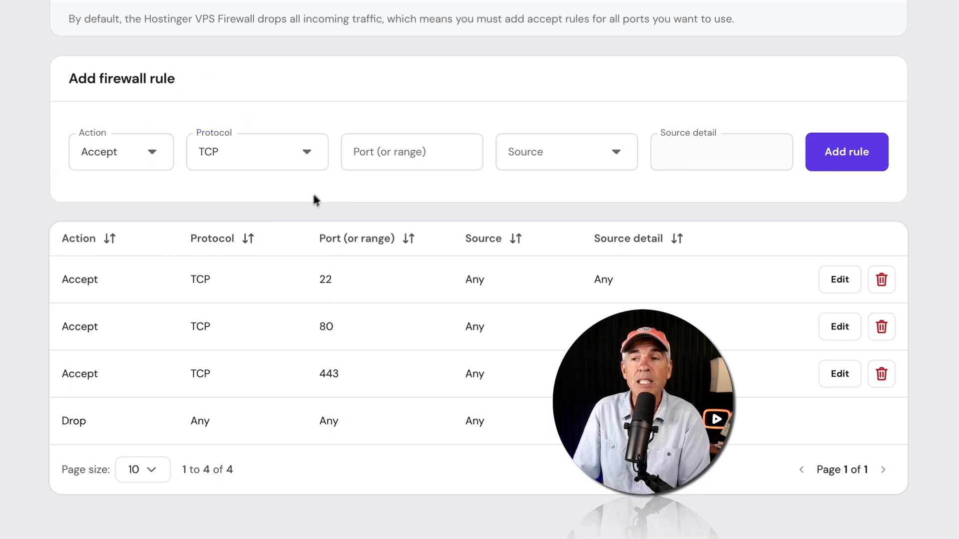
pyautogui.click(372, 154)
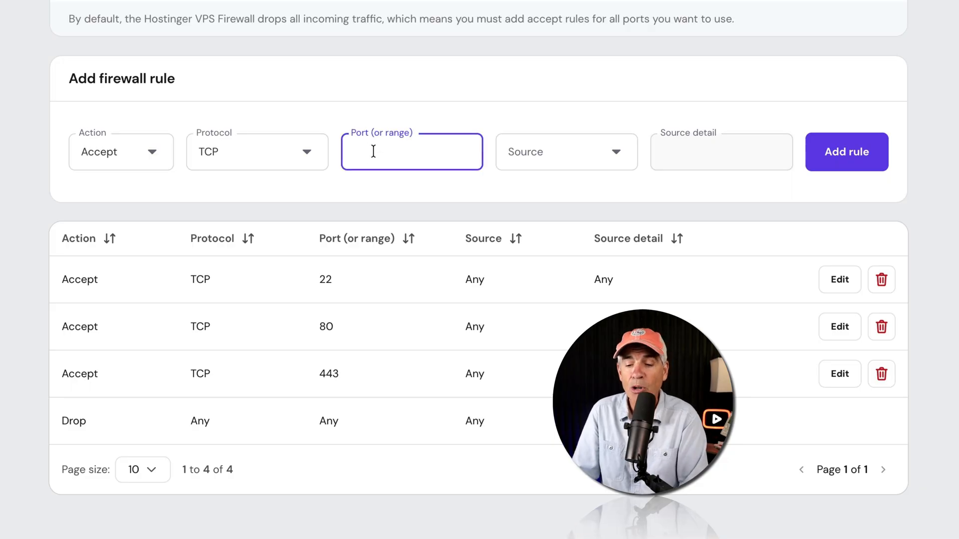
pyautogui.write('50246')
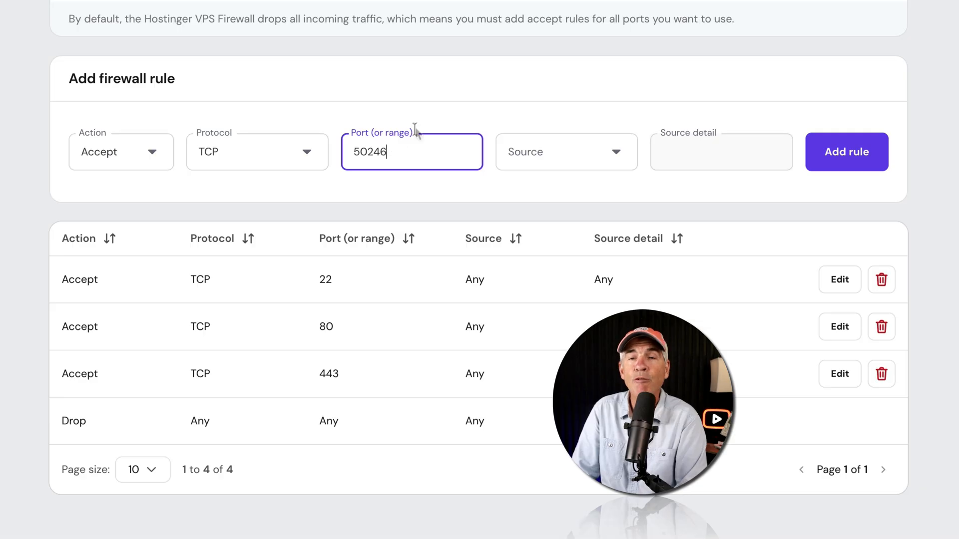
pyautogui.click(448, 92)
pyautogui.click(514, 161)
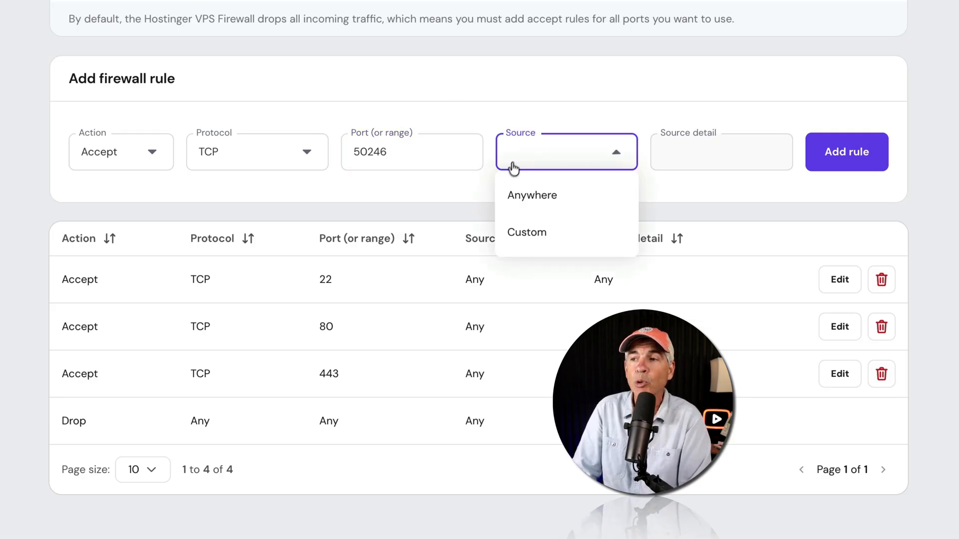
pyautogui.click(545, 195)
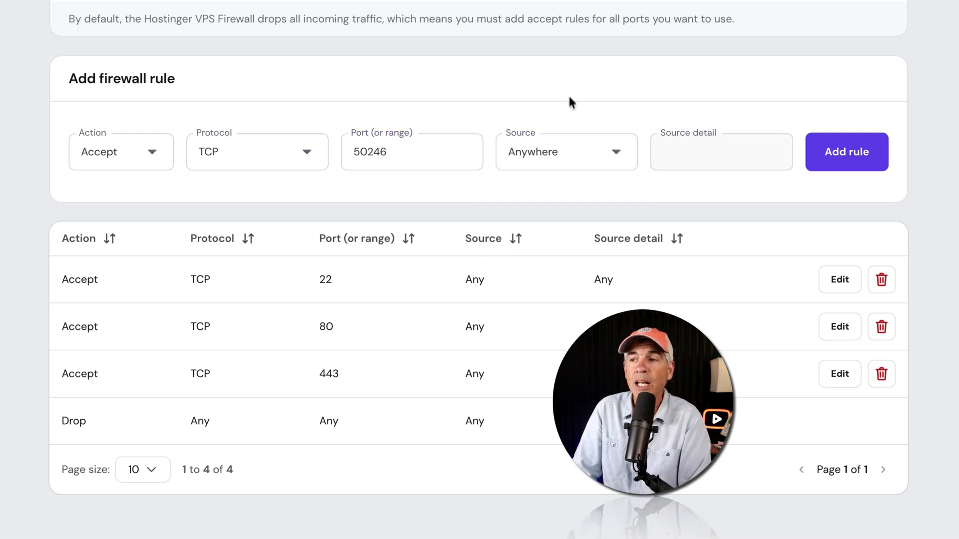
pyautogui.click(852, 163)
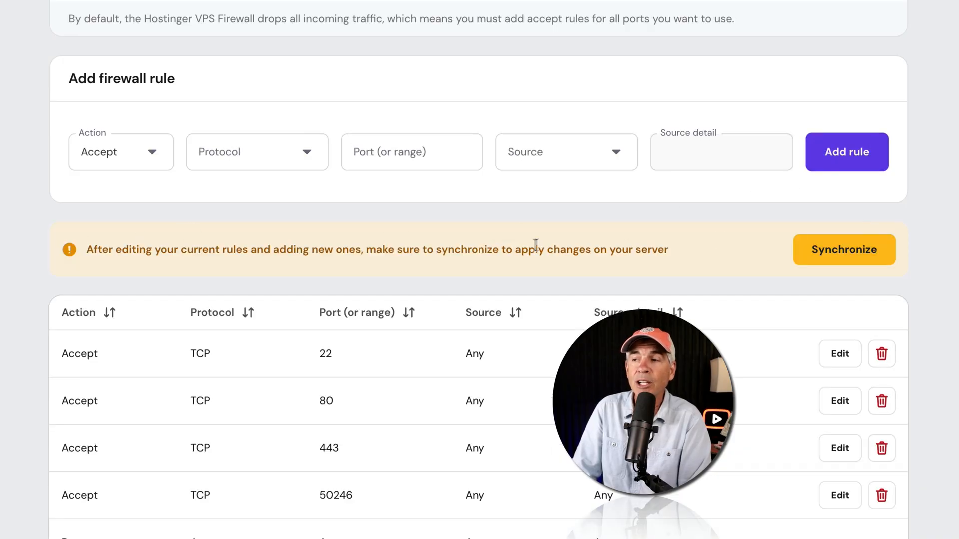
pyautogui.click(868, 249)
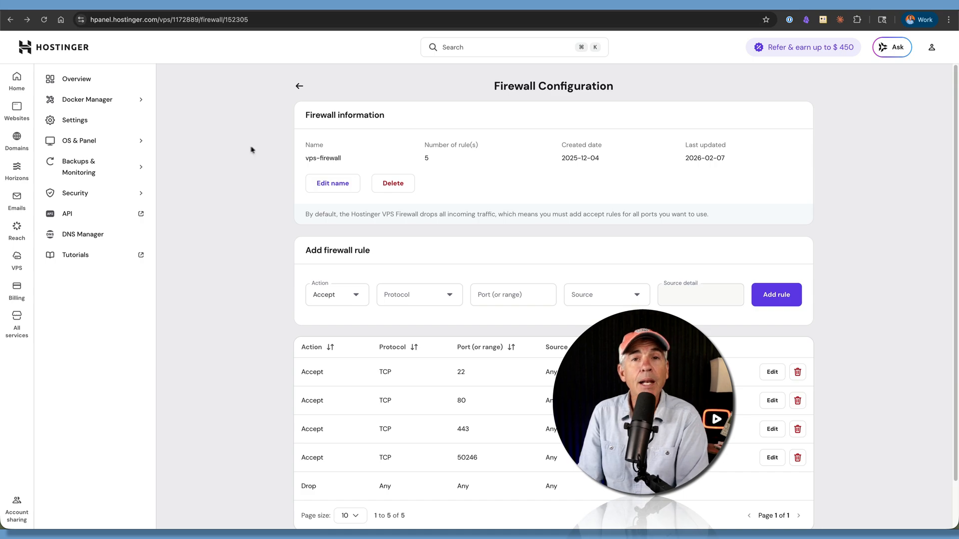
# - Open the OpenClaw container's 50246 web interface from Docker Manager and log in with the OpenClaw gateway token
pyautogui.click(107, 101)
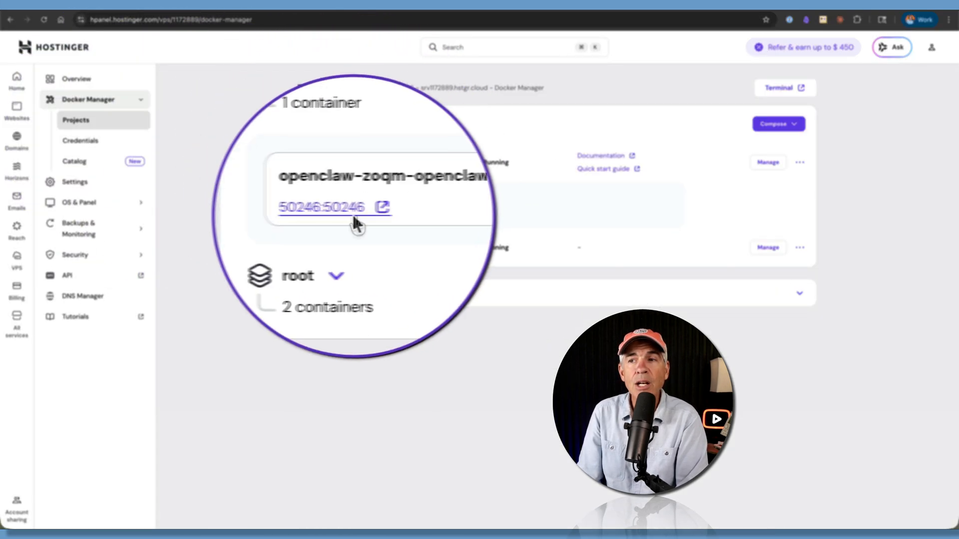
pyautogui.click(343, 218)
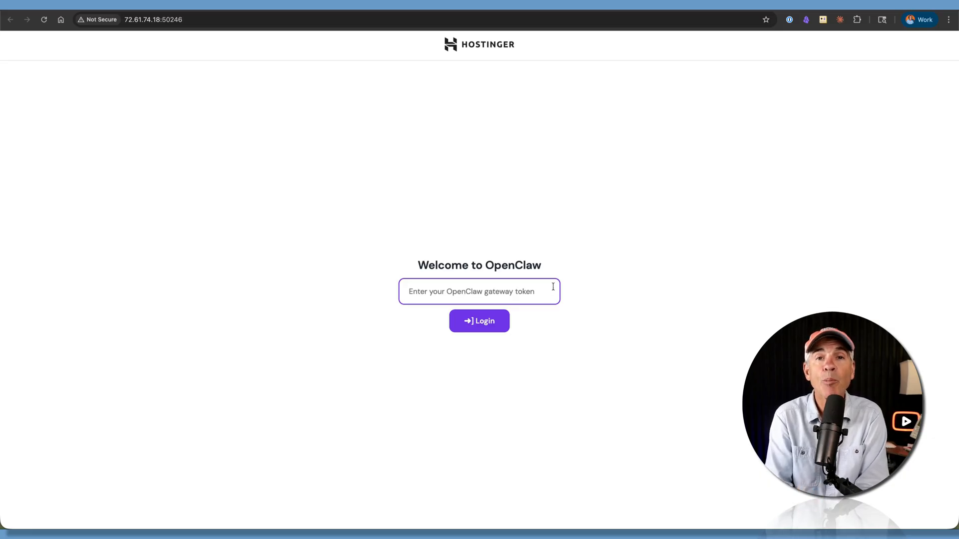
pyautogui.press('super+v')
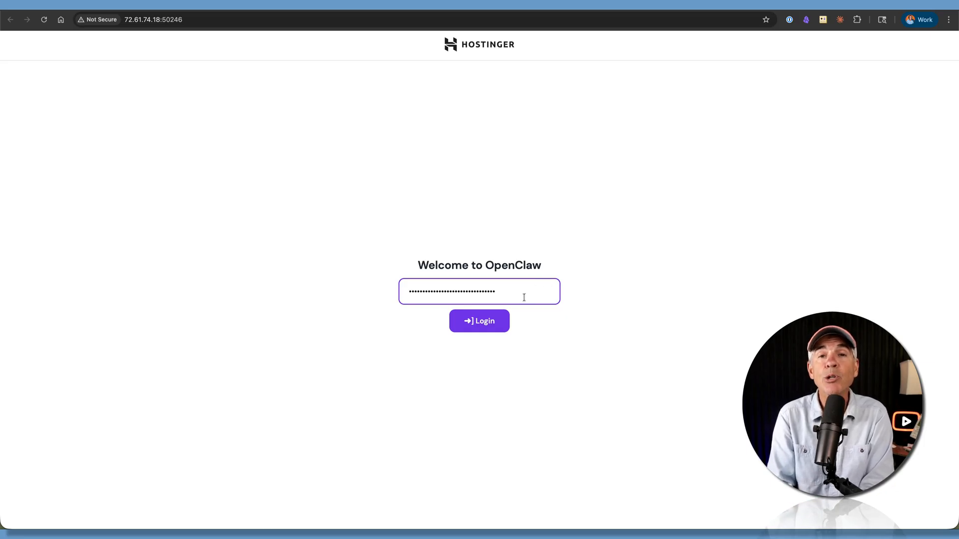
pyautogui.click(501, 320)
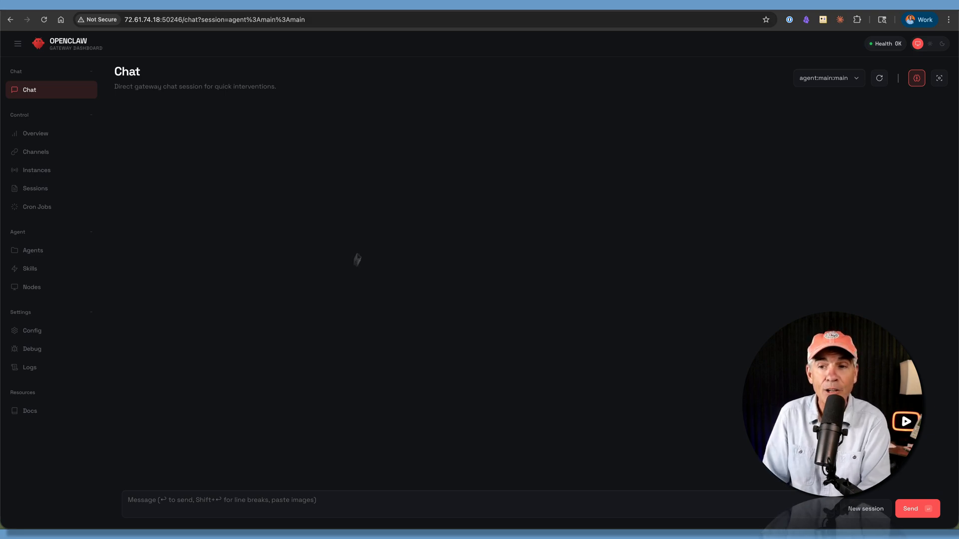
# - Send the chat message "hey there, do you know a good joke?" to the OpenClaw assistant
pyautogui.click(215, 501)
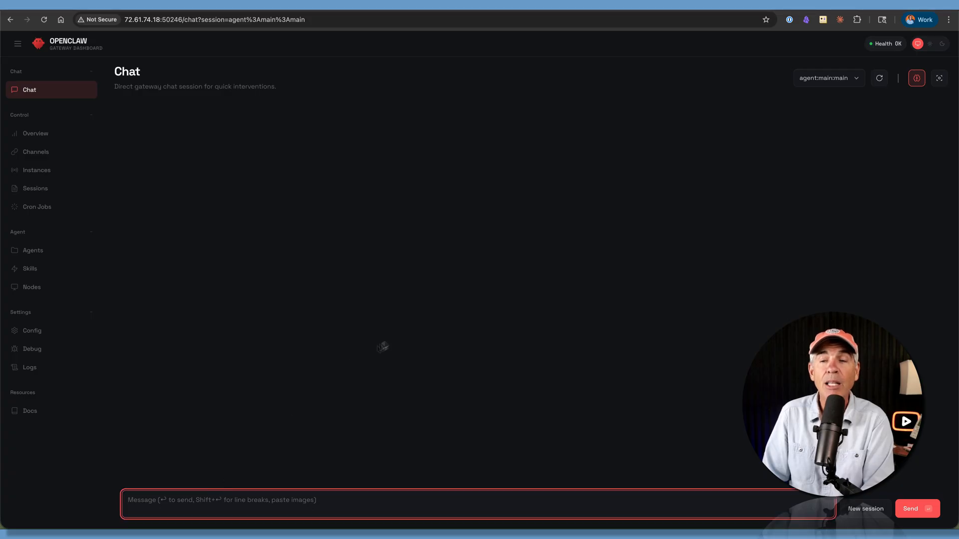
pyautogui.write('hey there, do you know a good joke?')
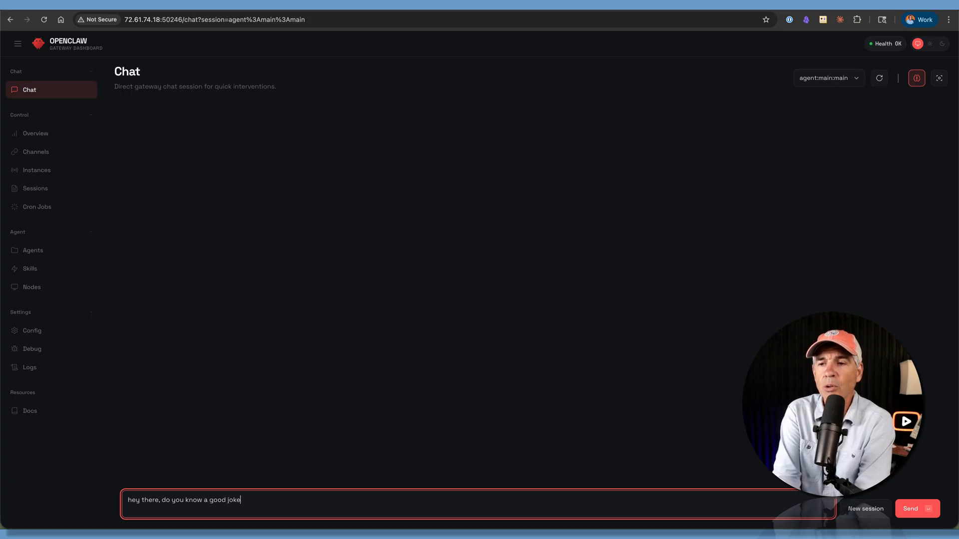
pyautogui.press('Return')
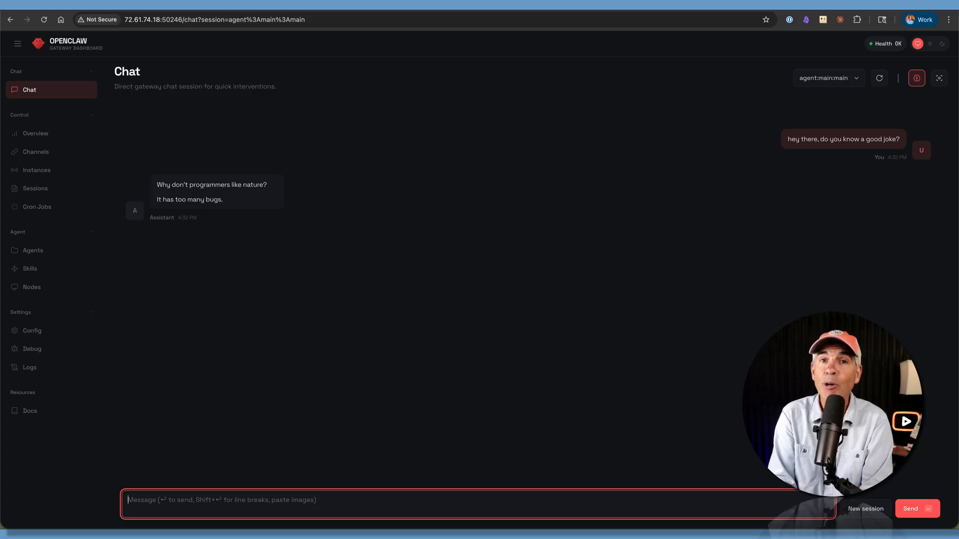
# - Open OpenClaw's channel settings and display the QR code for linking WhatsApp
pyautogui.click(86, 142)
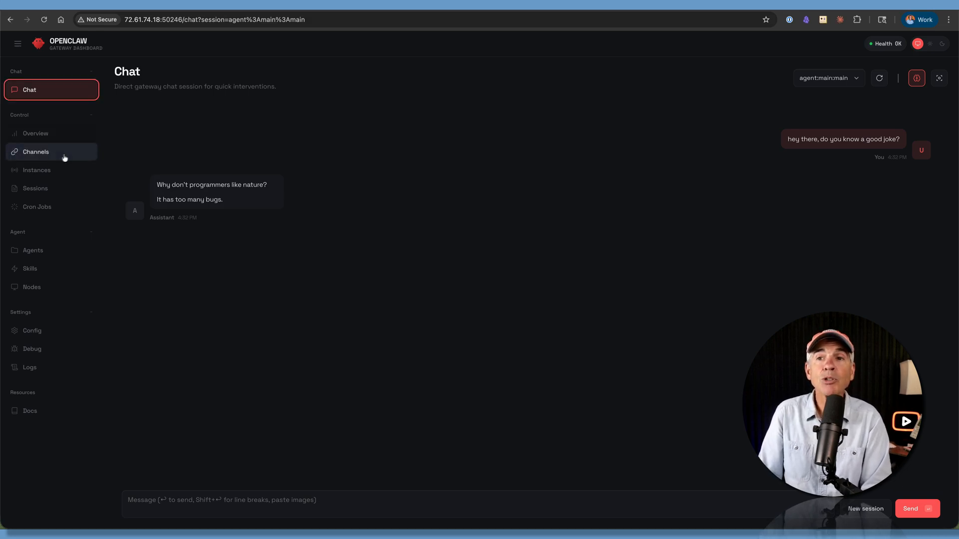
pyautogui.click(45, 156)
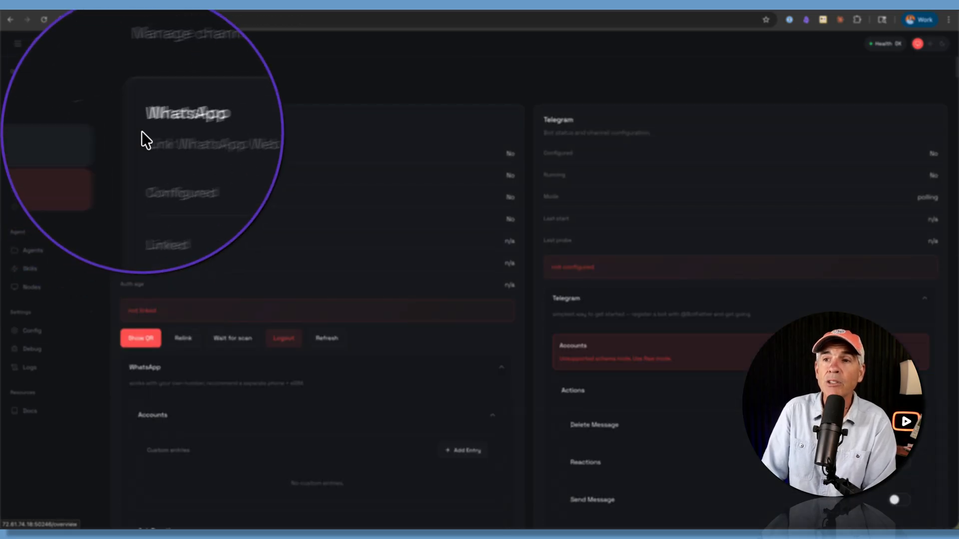
pyautogui.scroll(-20, 655, 183)
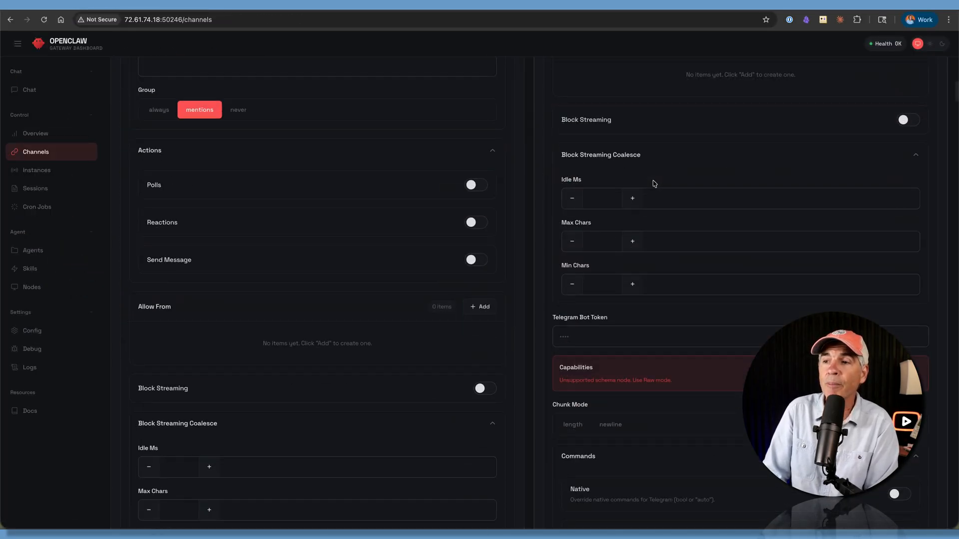
pyautogui.scroll(-20, 653, 178)
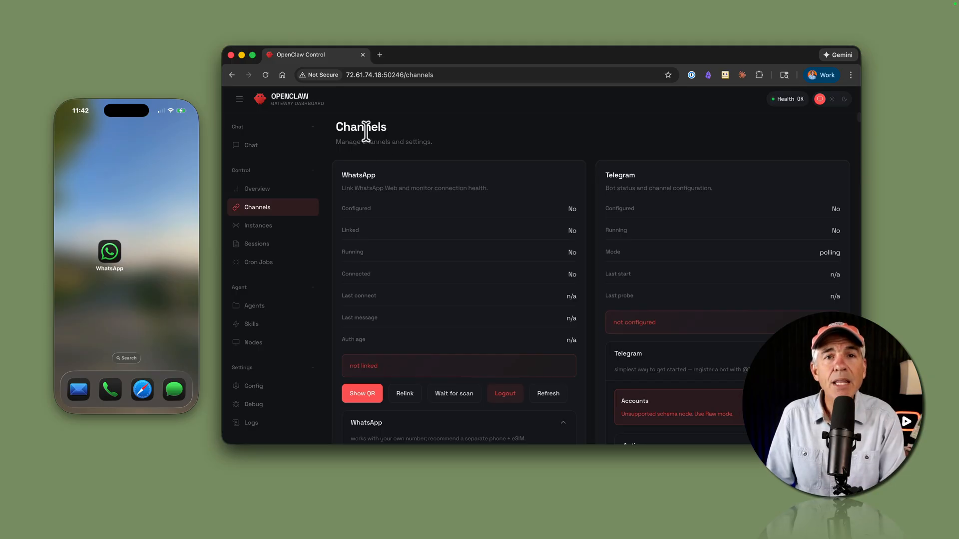
pyautogui.moveTo(343, 175); pyautogui.dragTo(405, 178)
pyautogui.scroll(-5, 405, 179)
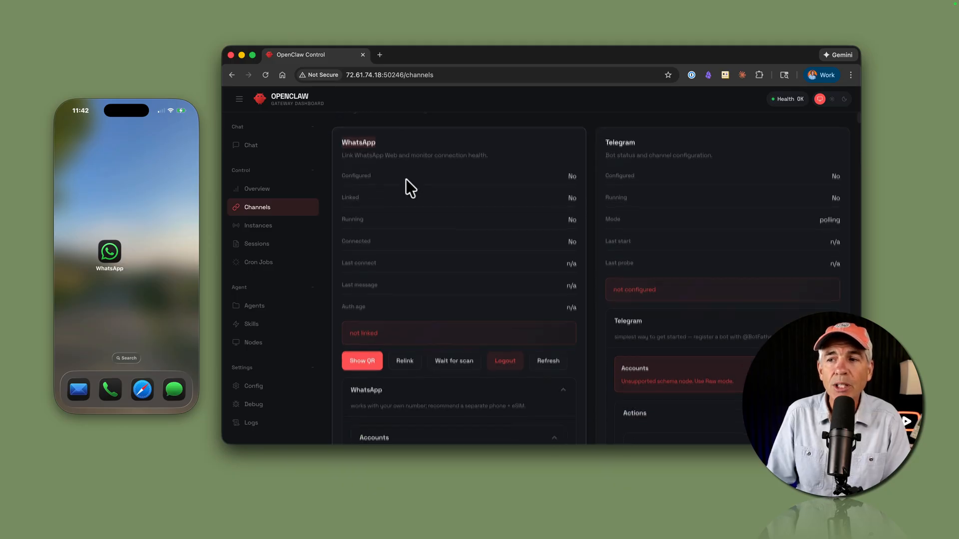
pyautogui.click(362, 164)
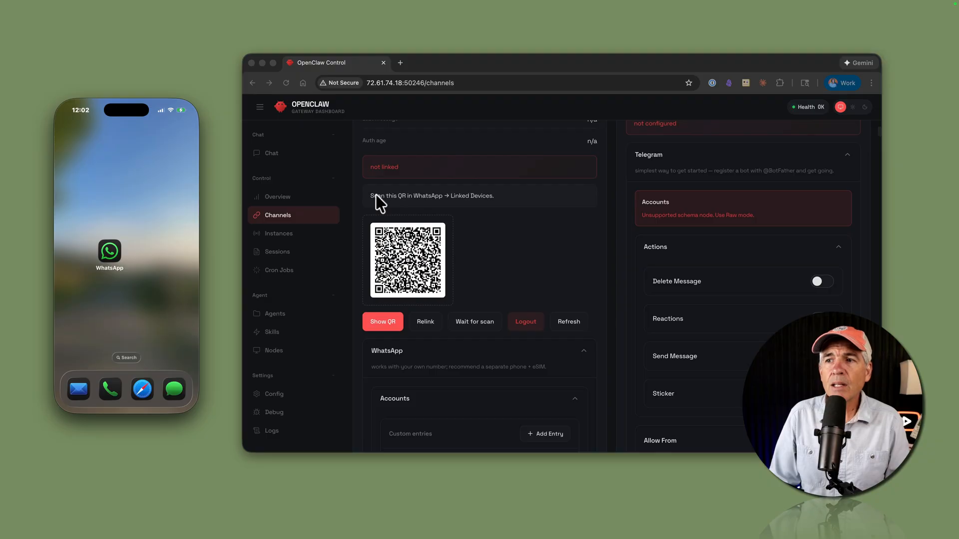
pyautogui.click(368, 193)
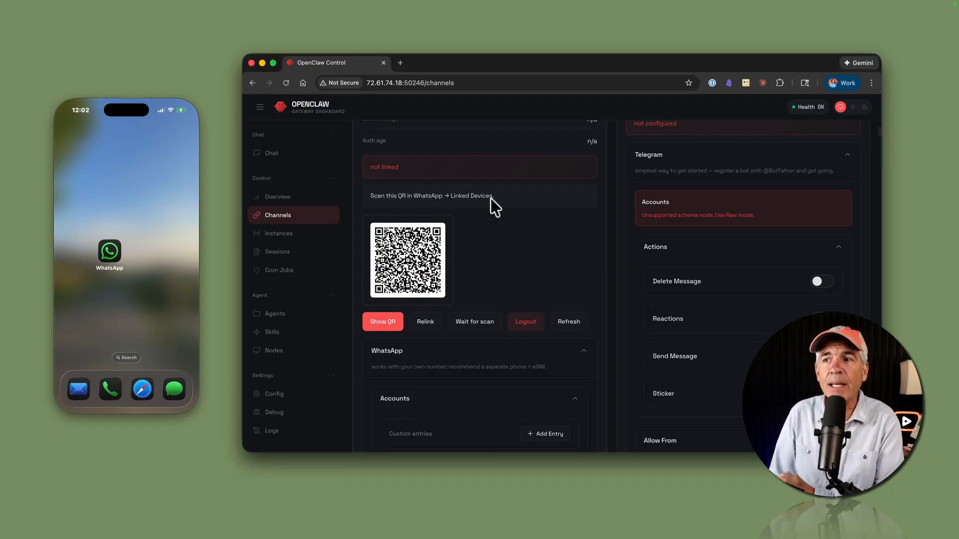
# - Switch to WhatsApp on the phone and link OpenClaw as a device under Linked devices
pyautogui.click(111, 251)
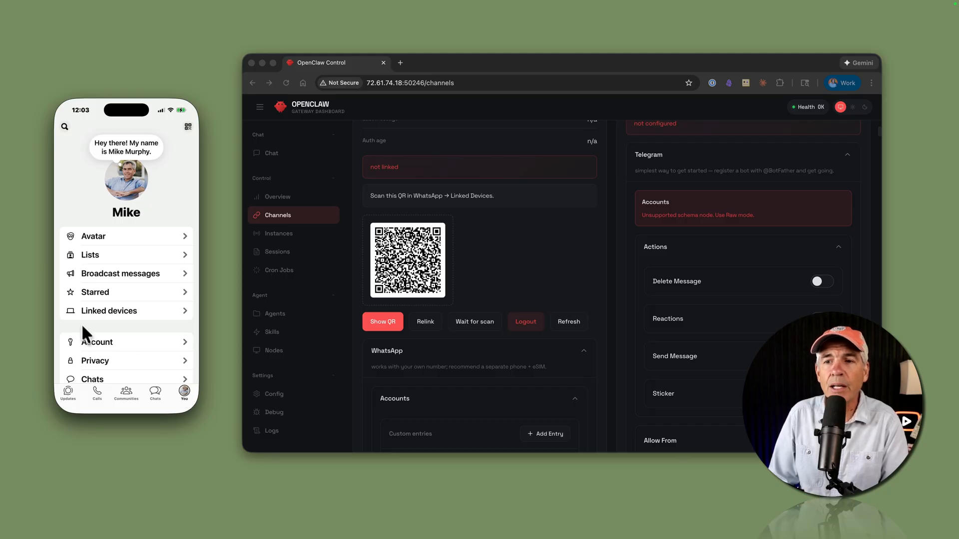
pyautogui.click(184, 309)
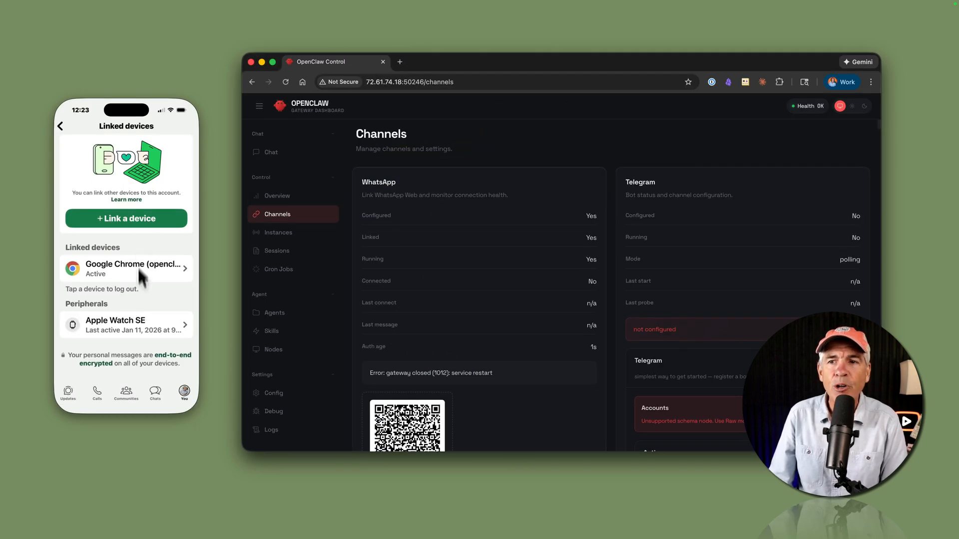
pyautogui.click(183, 267)
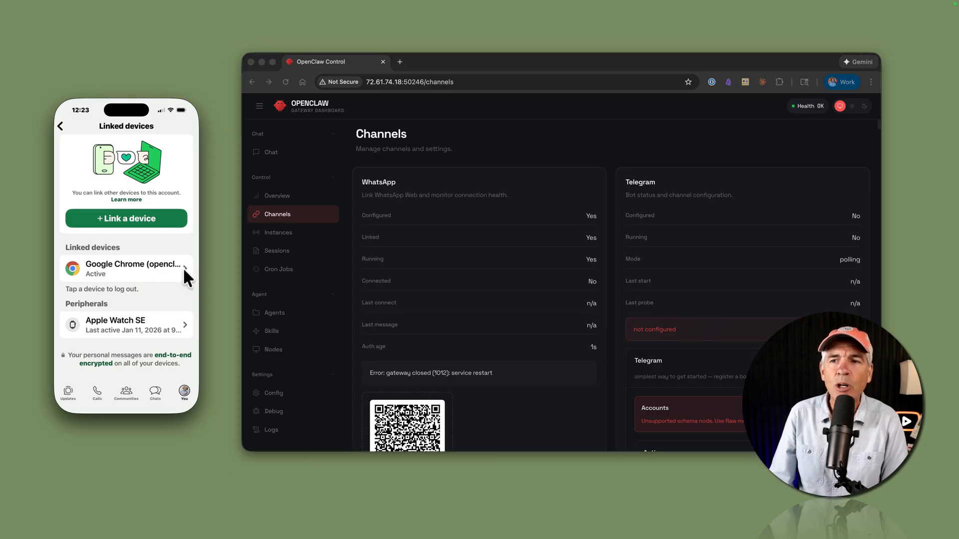
pyautogui.click(183, 268)
pyautogui.click(127, 215)
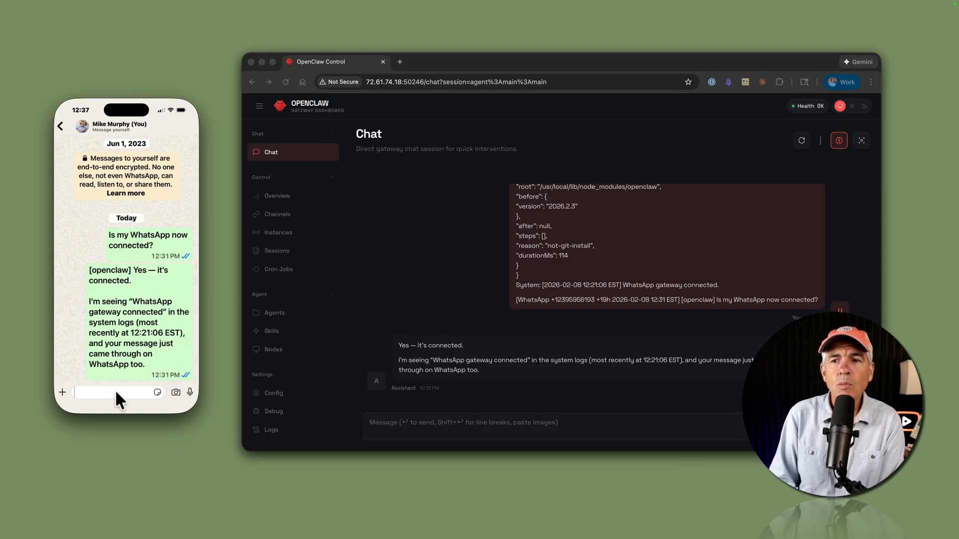
# - In the WhatsApp self-chat, ask the assistant "What is your name?" and name it Finbar
pyautogui.write('What is y')
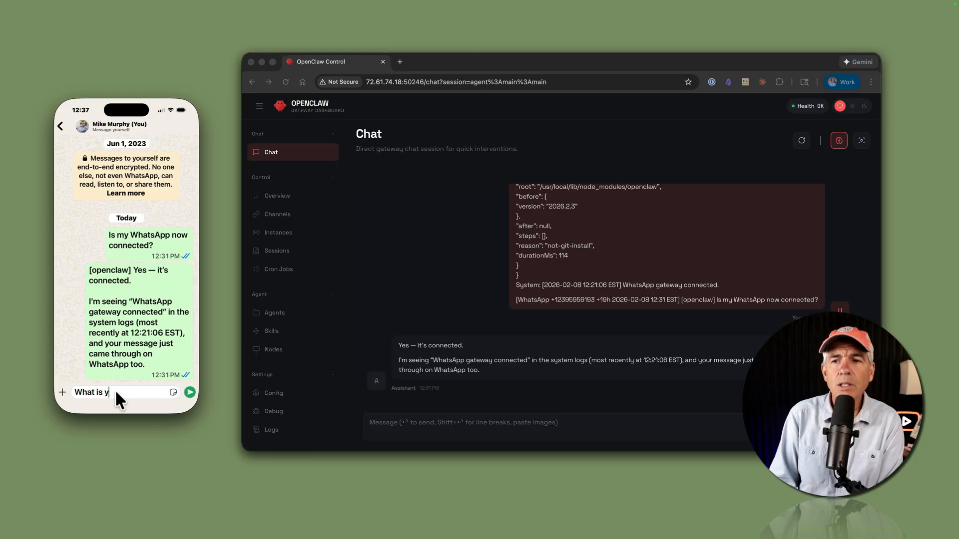
pyautogui.write('our nam')
pyautogui.write('e?')
pyautogui.press('Return')
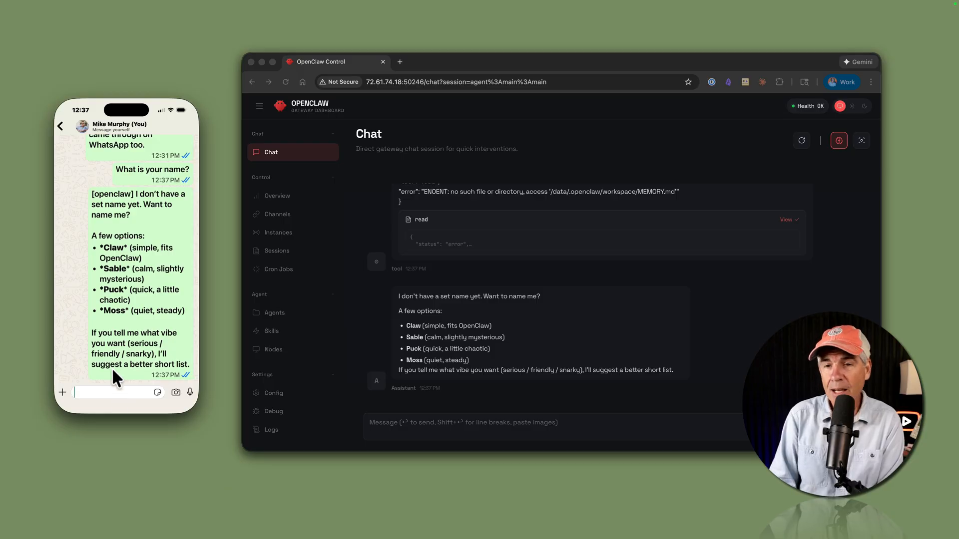
pyautogui.write('Finbar')
pyautogui.press('Return')
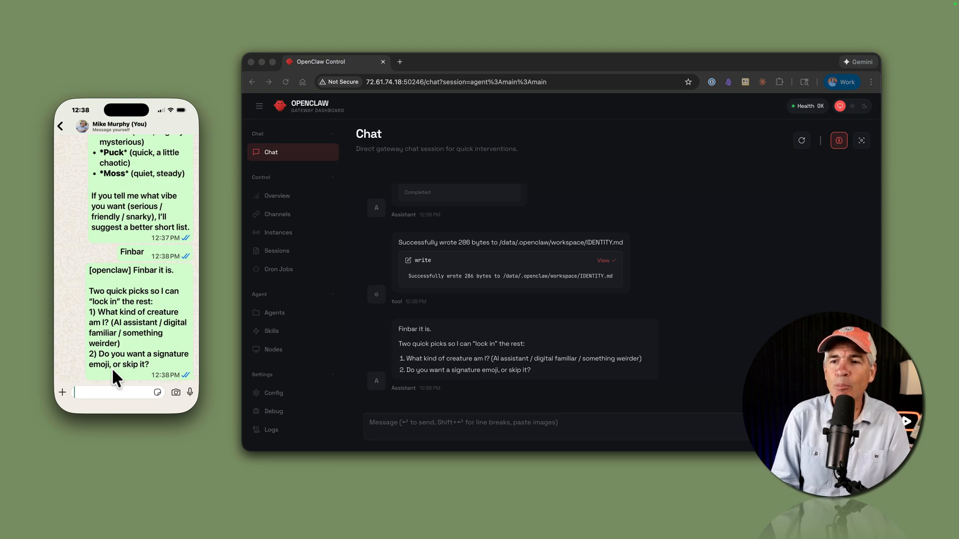
# - Reply "AI Assistant...skip the emoji for now" to the identity questions and "Warm and concise" for the default vibe
pyautogui.write('AI Assistant...skip the emoji for now')
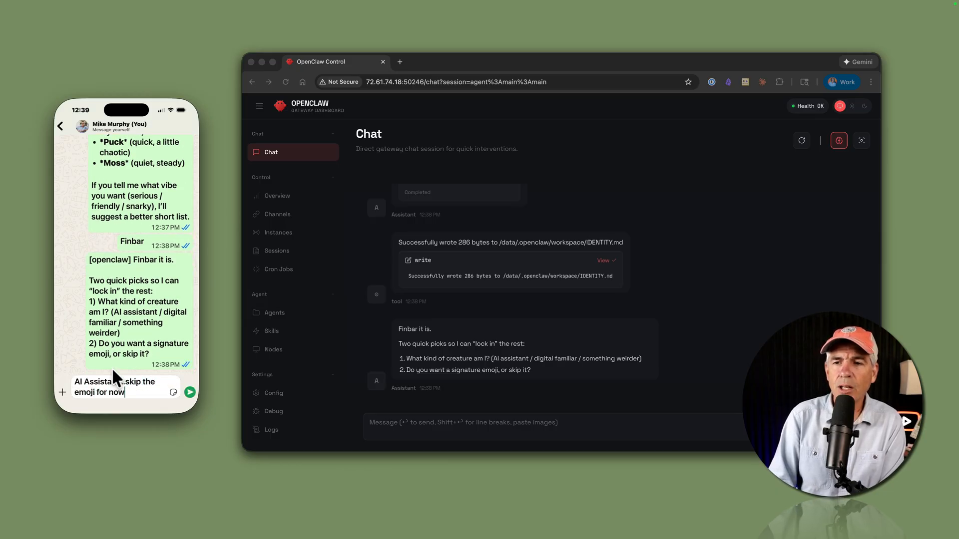
pyautogui.press('Return')
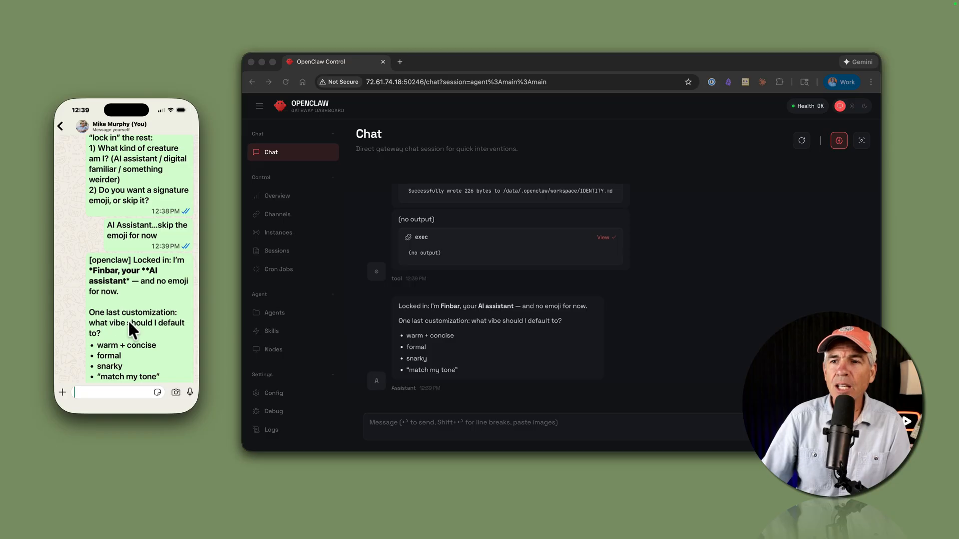
pyautogui.write('Warm and concise')
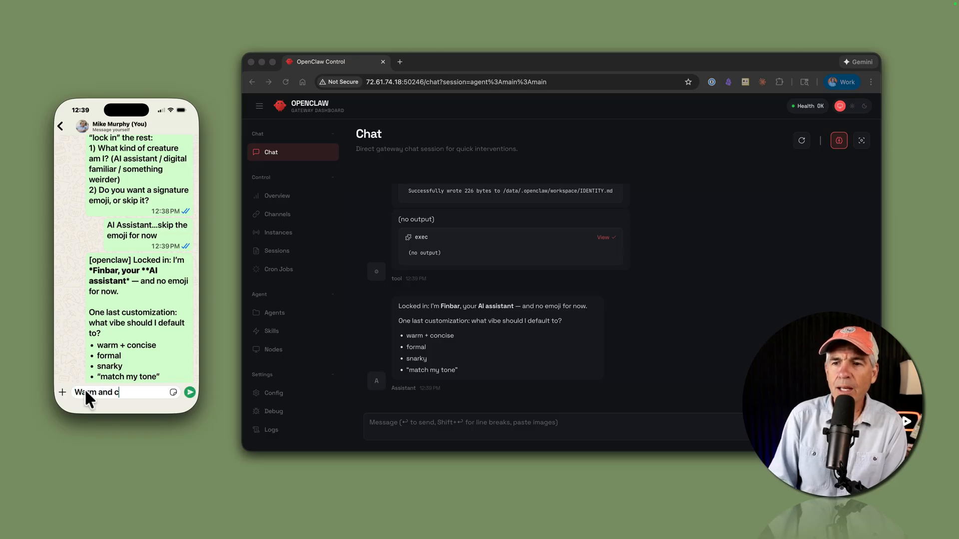
pyautogui.press('Return')
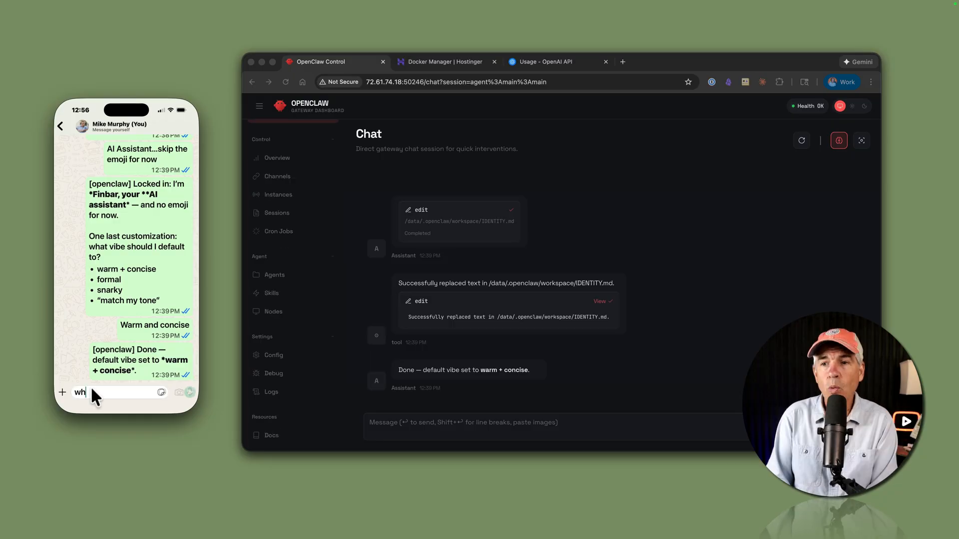
# - Ask the assistant "what can you do?" in the WhatsApp self-chat
pyautogui.write('what can you do')
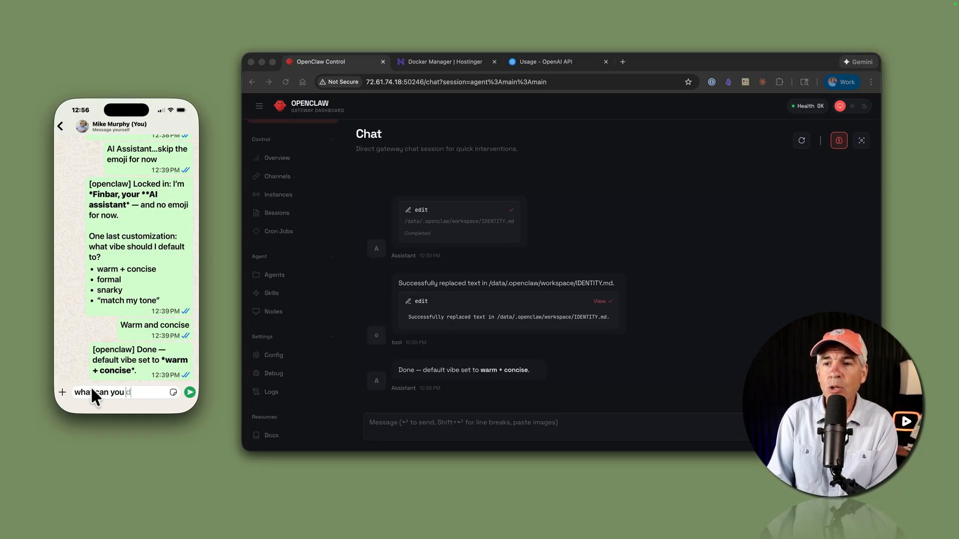
pyautogui.write('?')
pyautogui.press('Return')
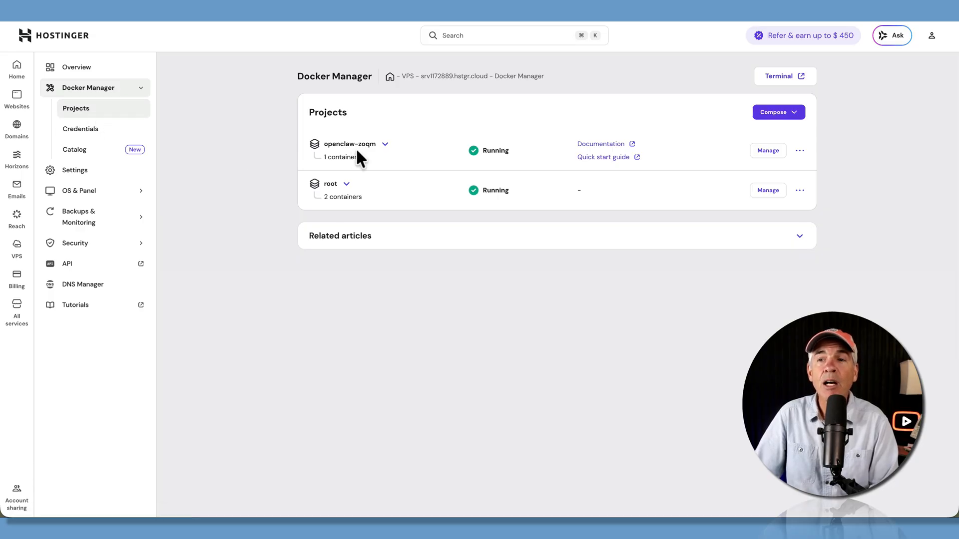
# - Look over the openclaw-zoqm project's available actions and examine the containers listed under the root project
pyautogui.click(798, 152)
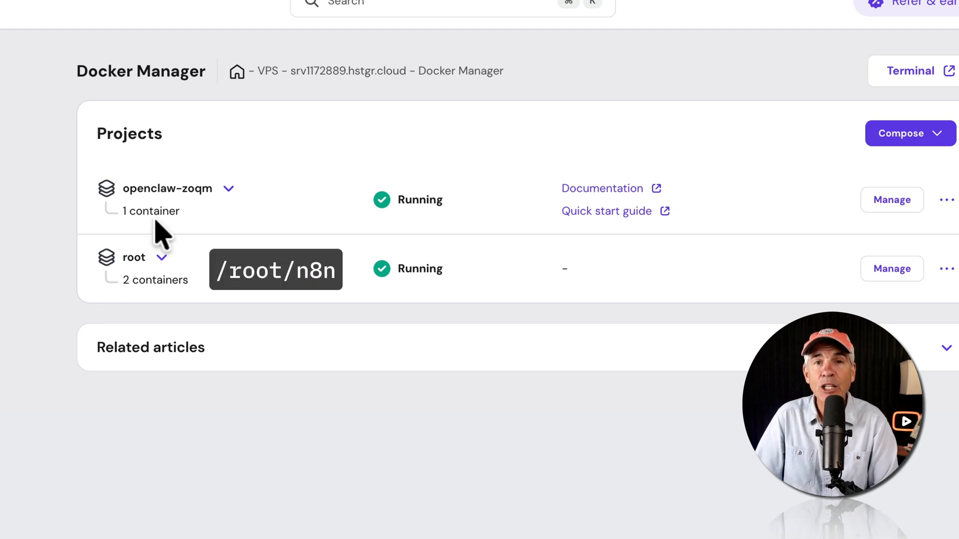
pyautogui.click(161, 257)
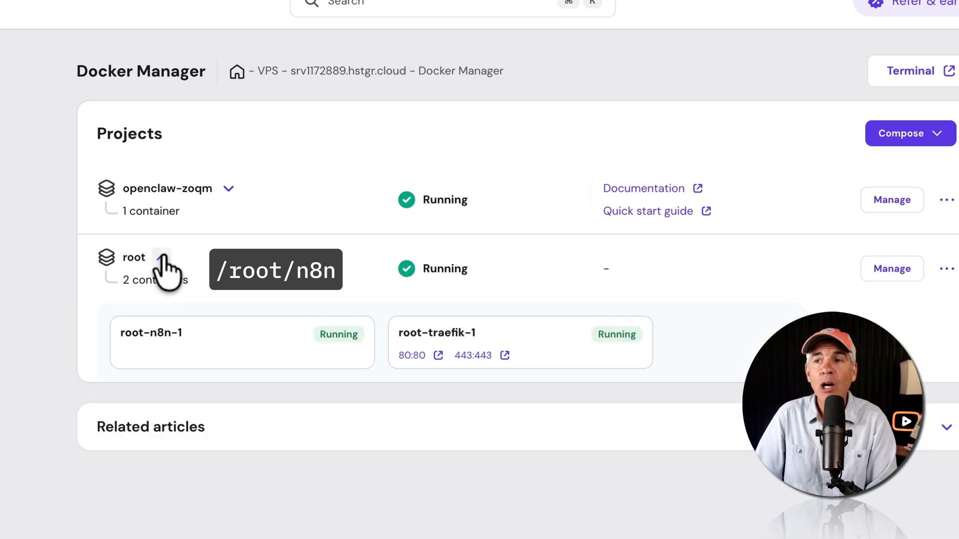
pyautogui.moveTo(197, 331); pyautogui.dragTo(120, 333)
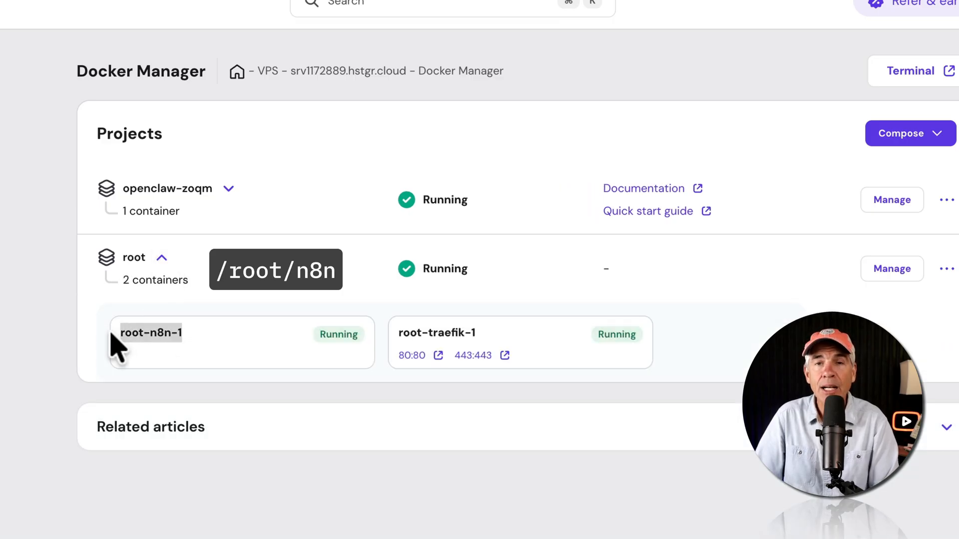
pyautogui.click(161, 257)
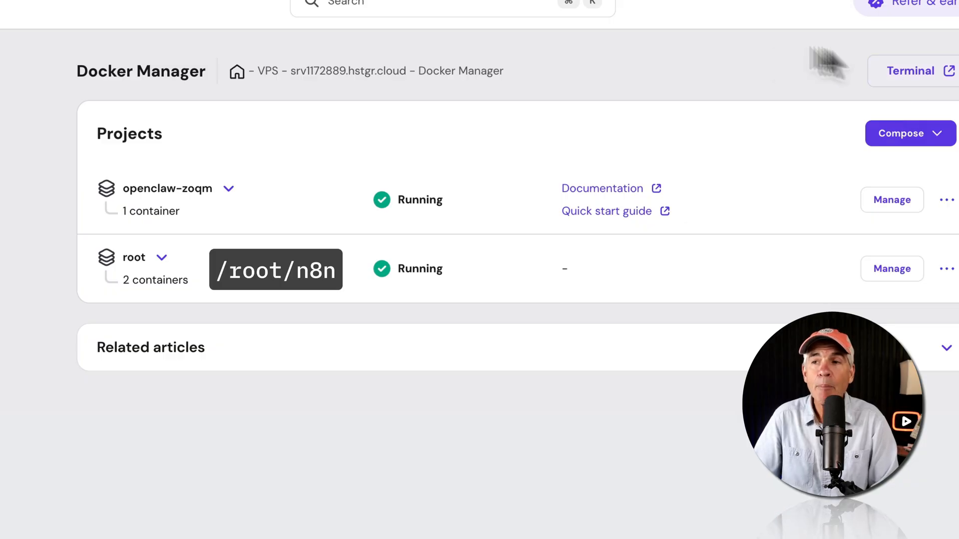
pyautogui.click(164, 257)
pyautogui.moveTo(189, 333); pyautogui.dragTo(122, 334)
pyautogui.click(206, 315)
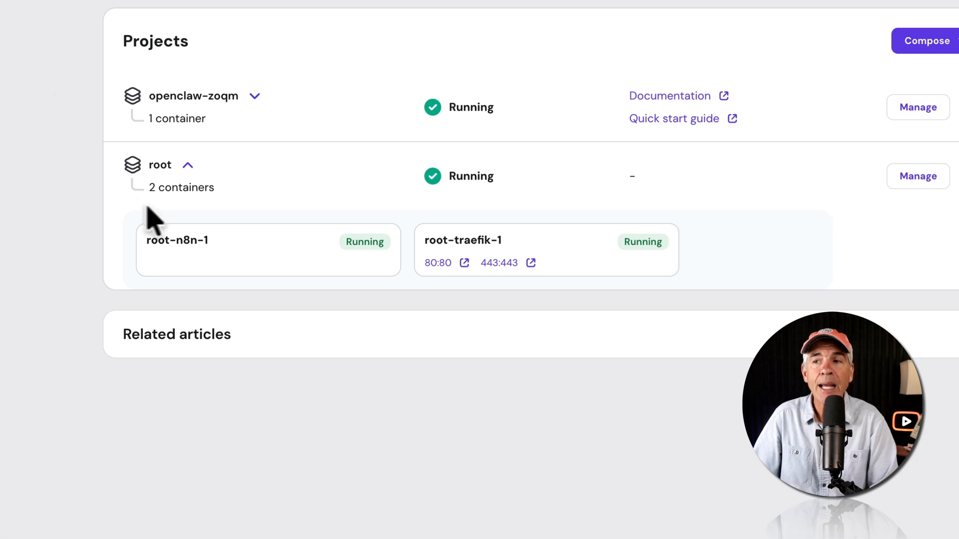
# - Expand the openclaw-zoqm project and examine its name and container to identify its directory on the server
pyautogui.click(188, 165)
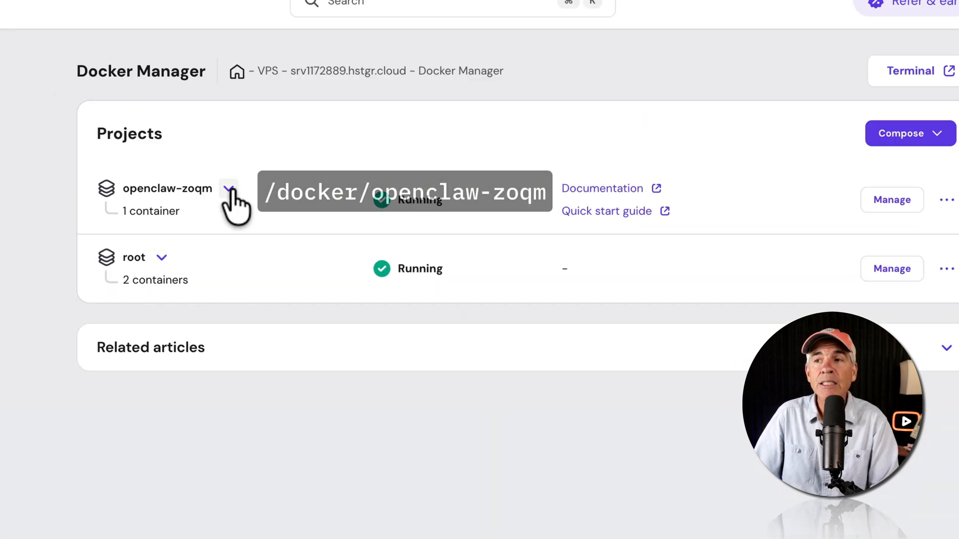
pyautogui.click(228, 188)
pyautogui.click(229, 189)
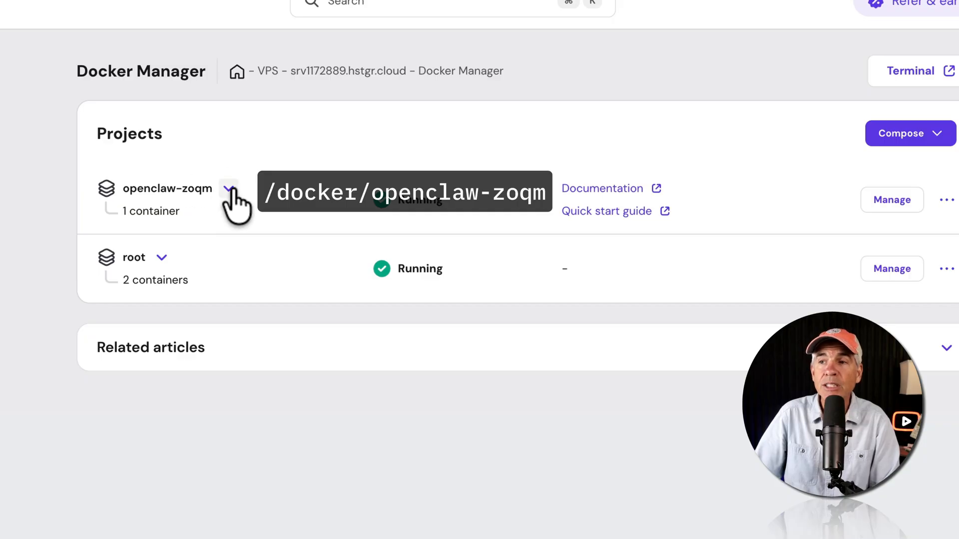
pyautogui.click(228, 190)
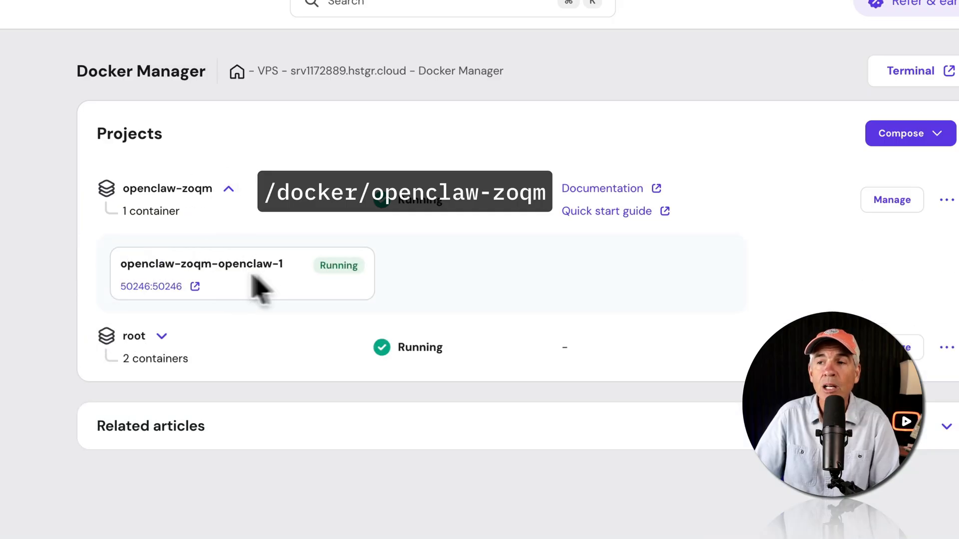
pyautogui.moveTo(214, 189); pyautogui.dragTo(121, 156)
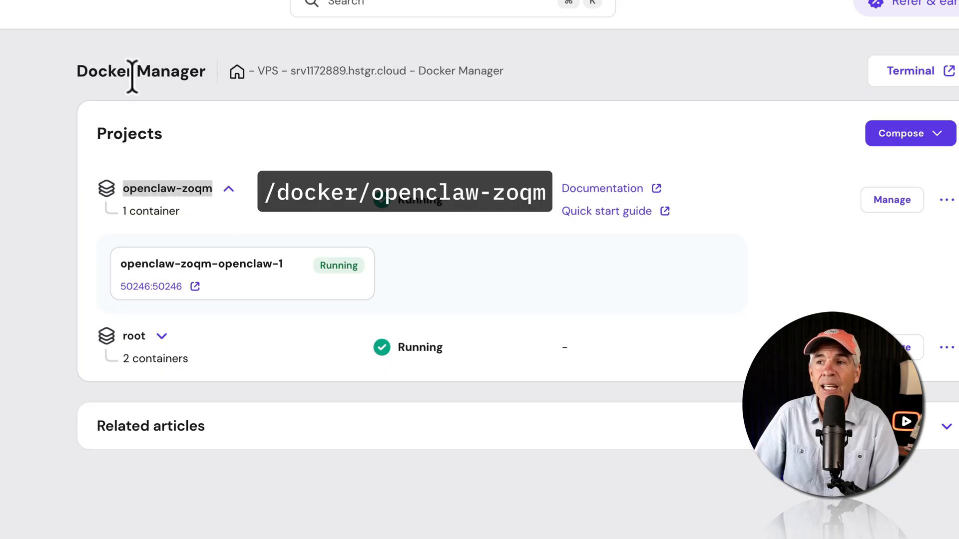
pyautogui.moveTo(133, 71); pyautogui.dragTo(70, 85)
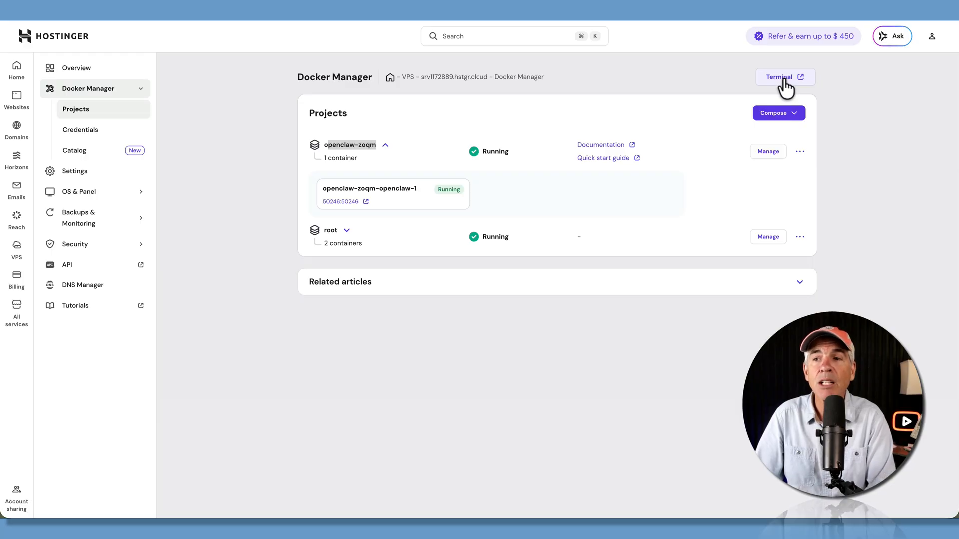
# - Open the VPS terminal from Docker Manager and clear its screen
pyautogui.click(781, 79)
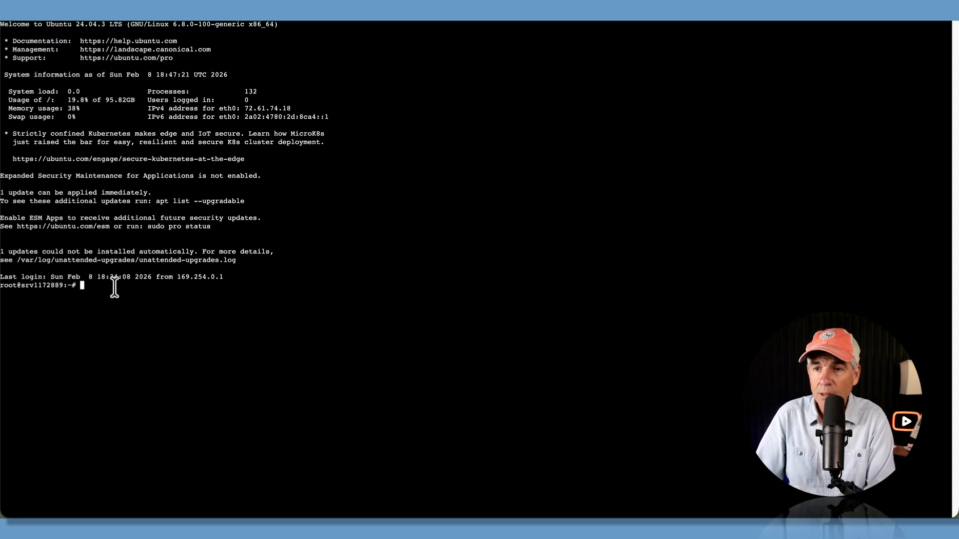
pyautogui.write('clear')
pyautogui.press('Return')
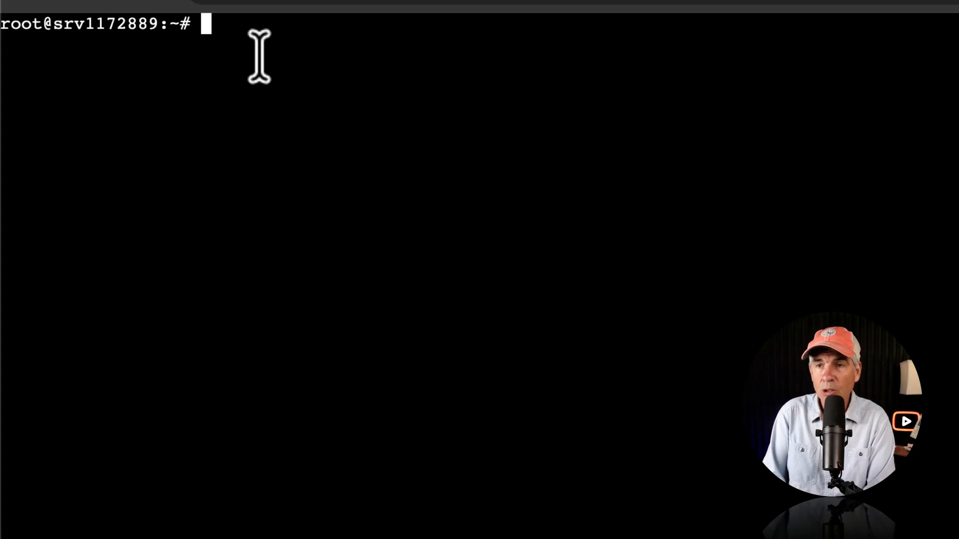
# - Change to the /docker/openclaw-zoqm directory and print the working directory with pwd
pyautogui.write('cd')
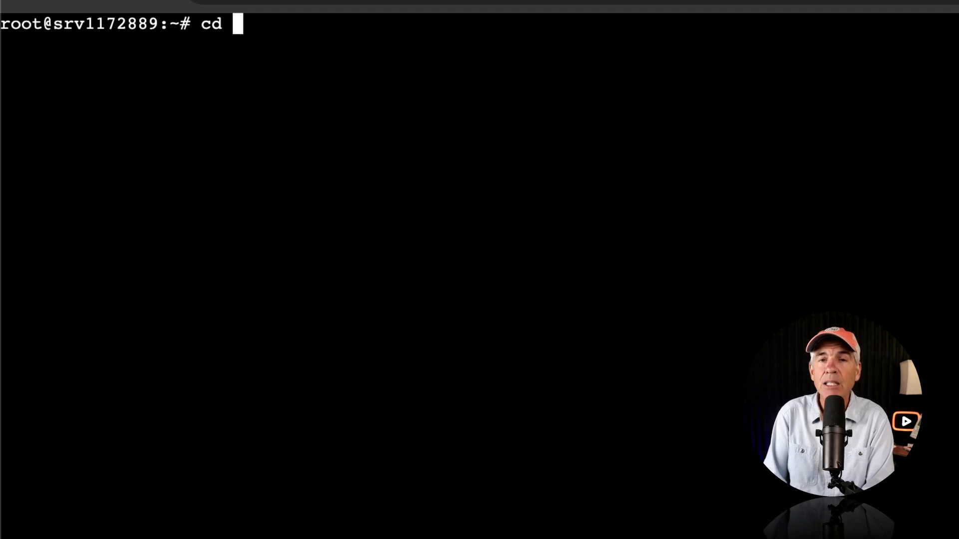
pyautogui.write(' /')
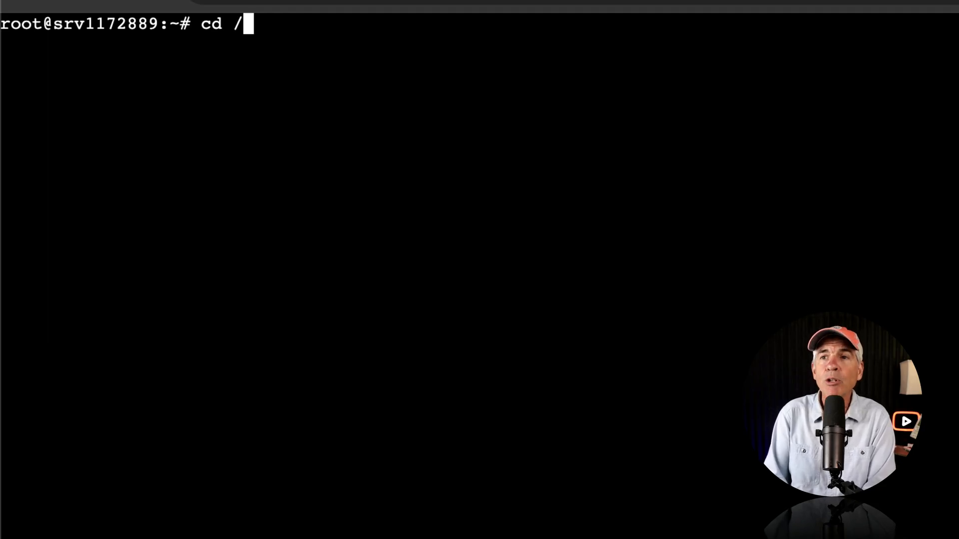
pyautogui.write('docker')
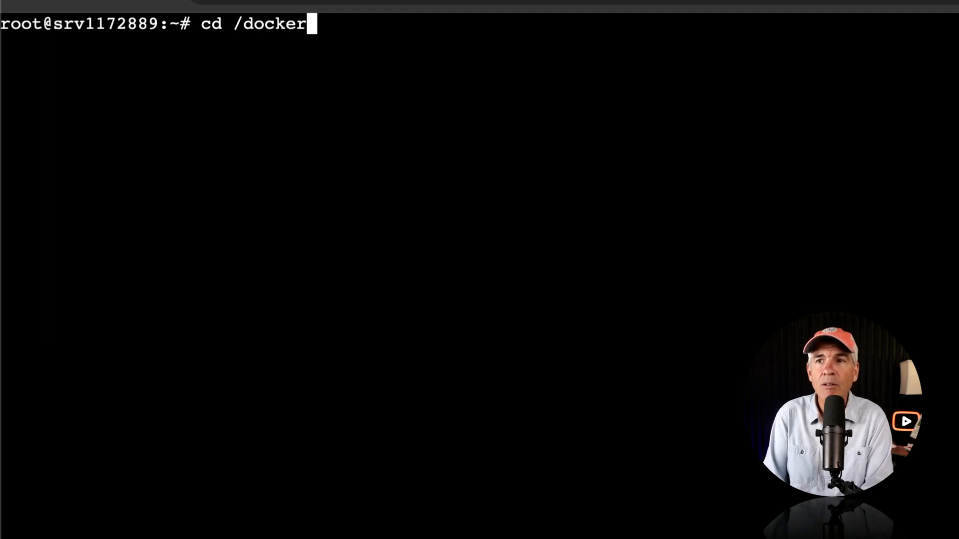
pyautogui.write('/')
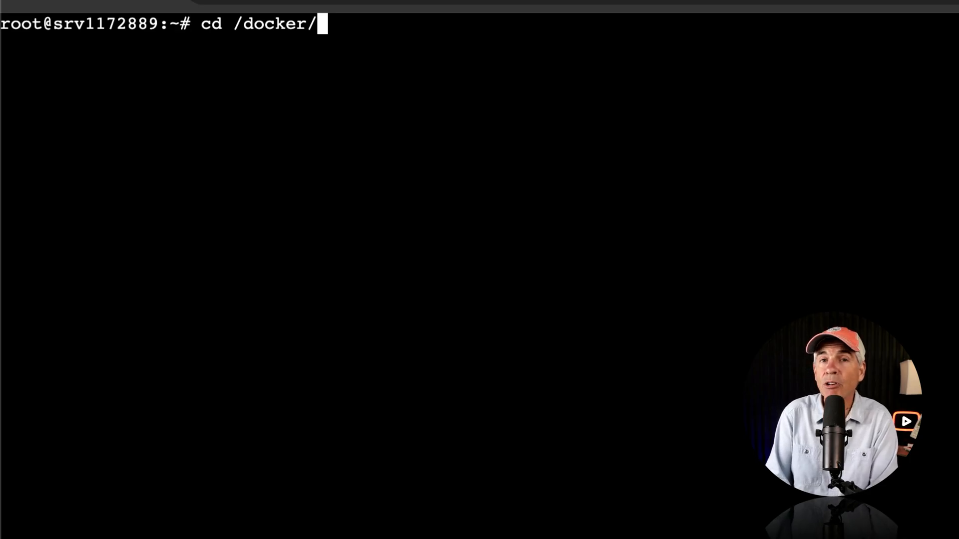
pyautogui.press('Tab')
pyautogui.press('Return')
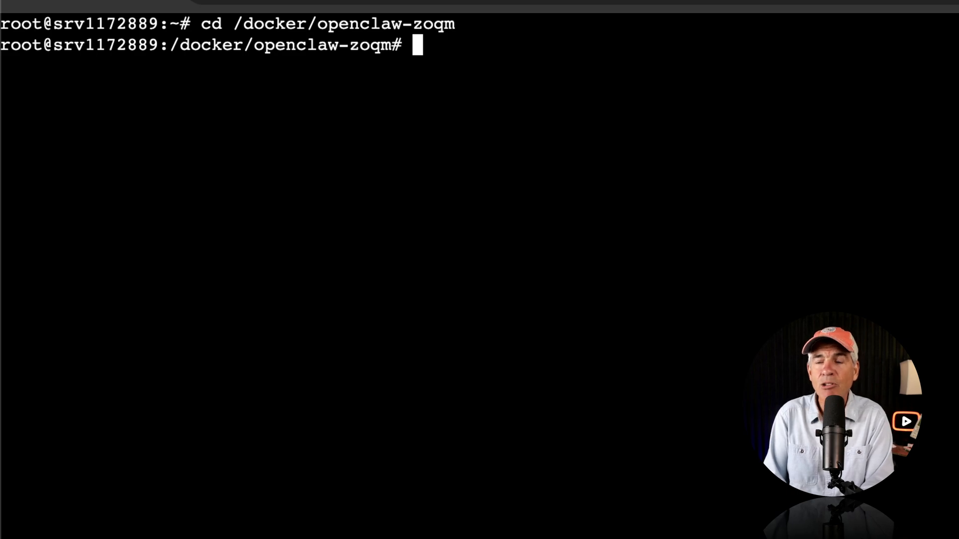
pyautogui.write('pwd')
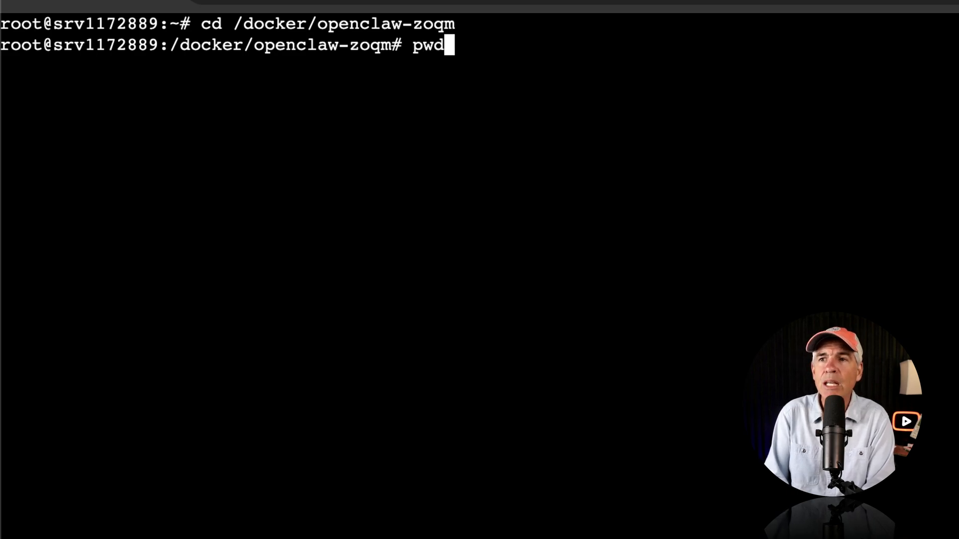
pyautogui.press('Return')
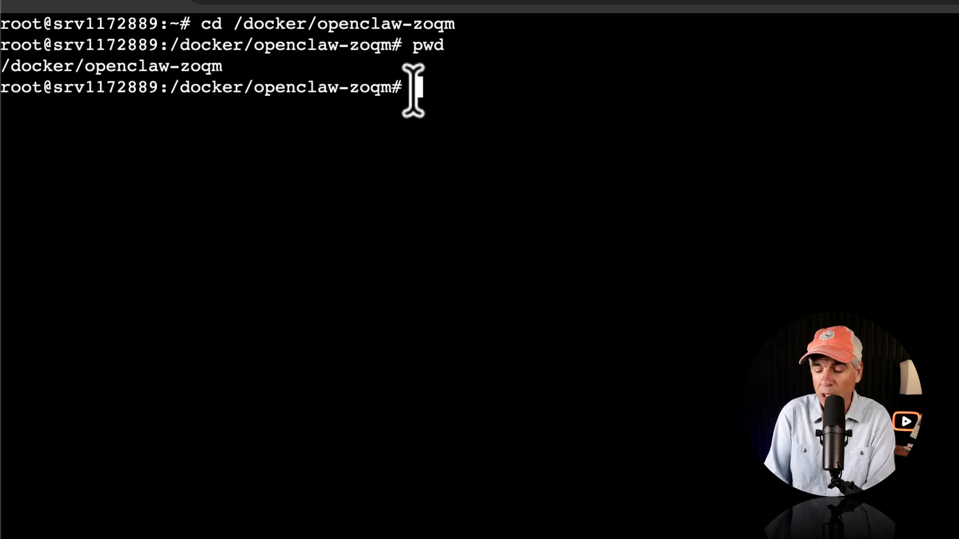
# - Download the latest OpenClaw image by running docker compose pull
pyautogui.write('docker')
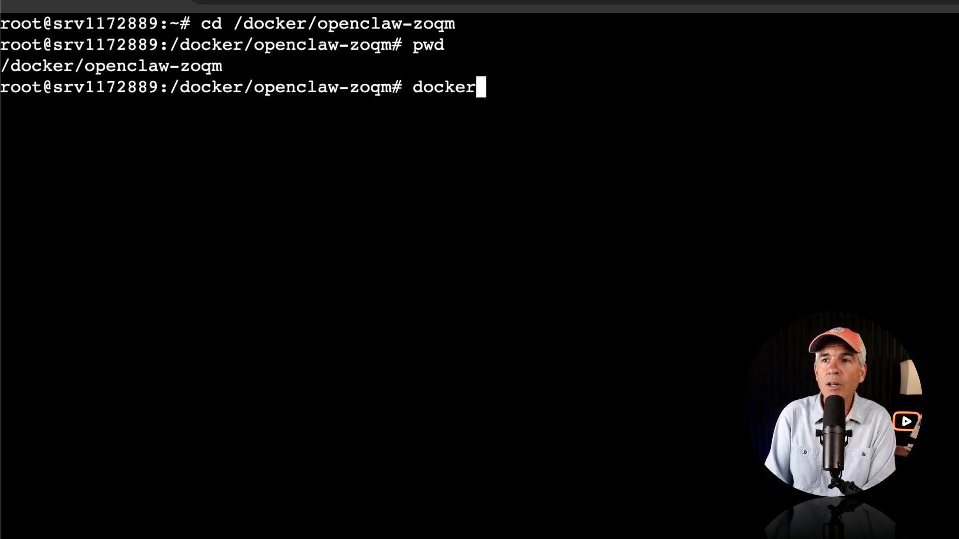
pyautogui.write(' compos')
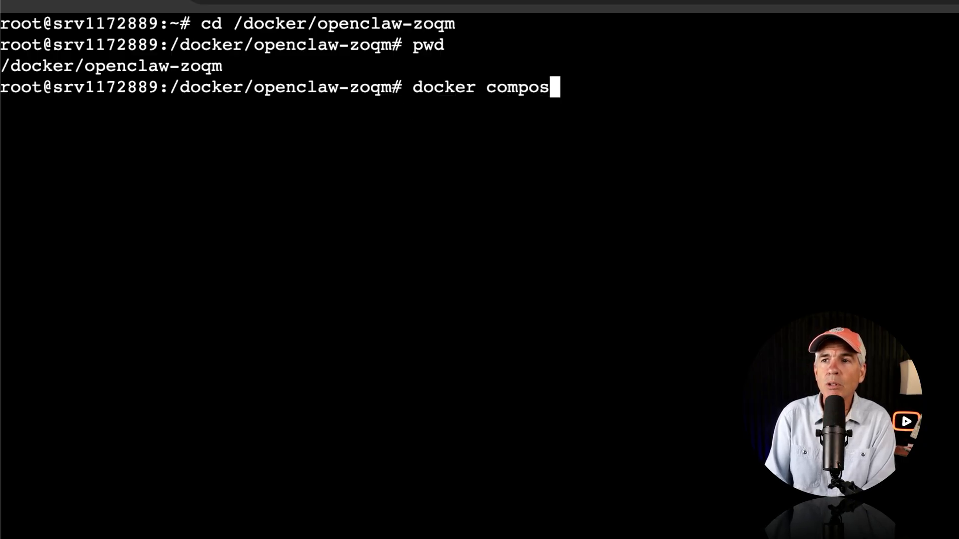
pyautogui.write('e pull')
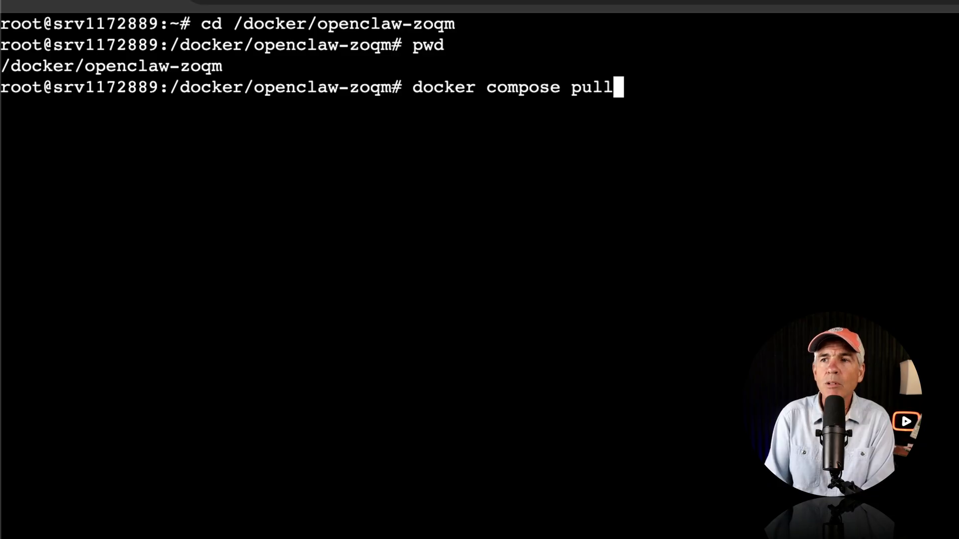
pyautogui.press('Return')
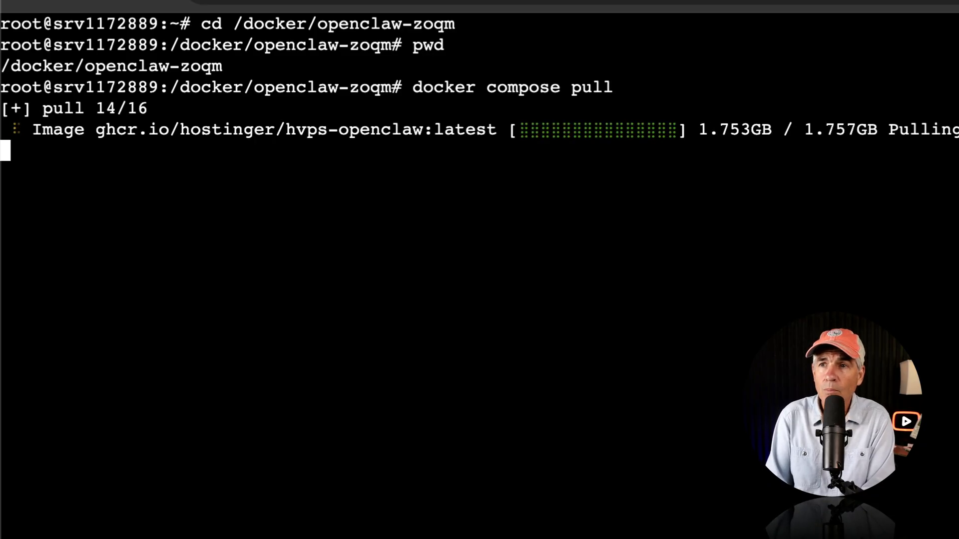
# - Stop and remove the running OpenClaw container with docker compose down
pyautogui.write('docker compose ')
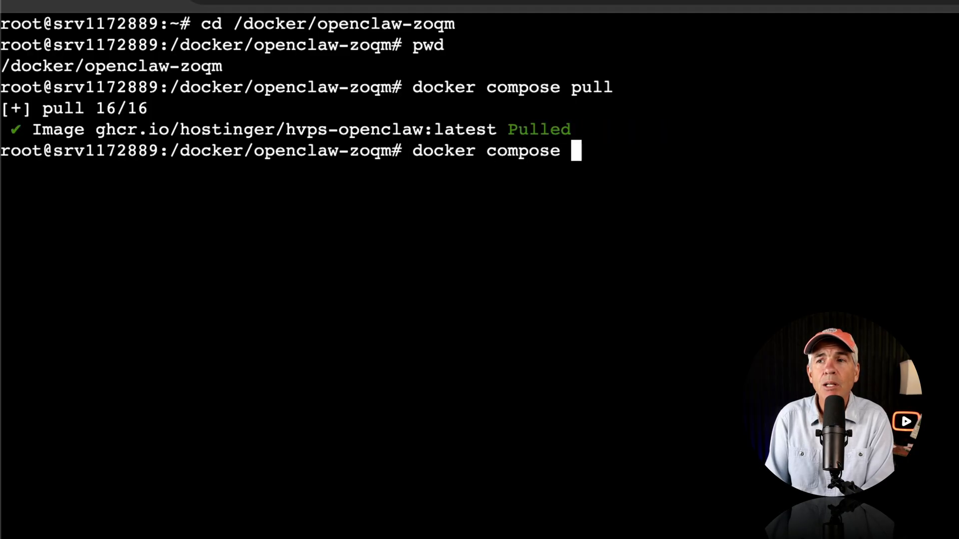
pyautogui.write('down')
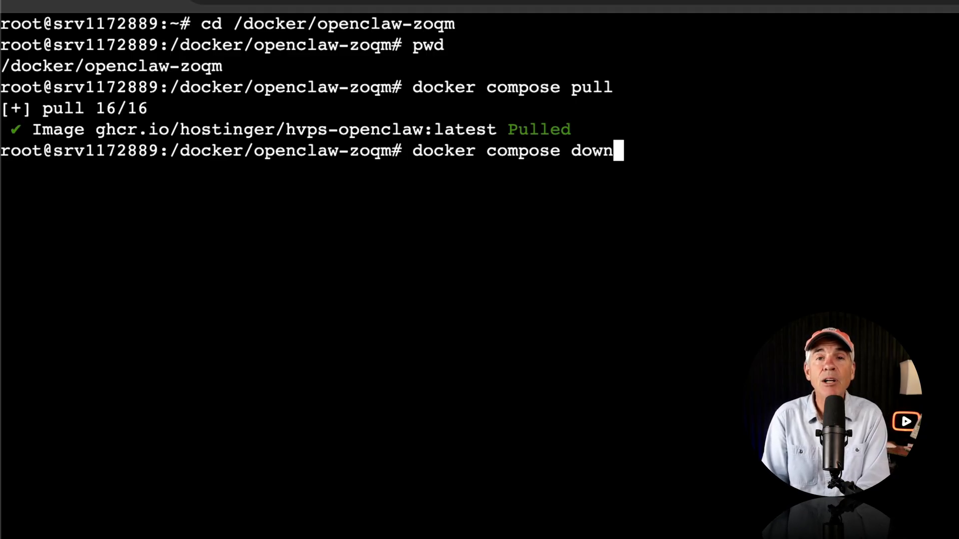
pyautogui.press('Return')
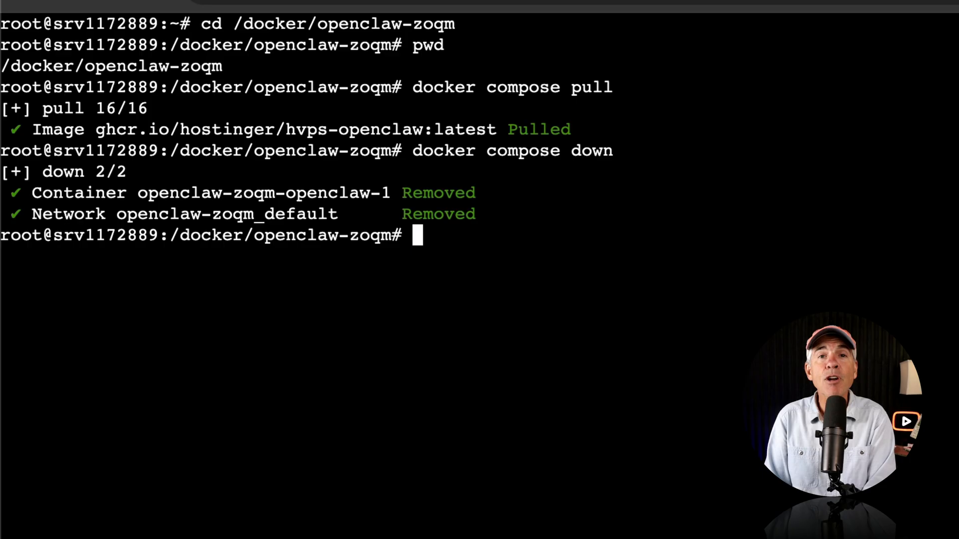
# - Recreate and start OpenClaw in the background from the new image with docker compose up -d
pyautogui.write('docker ')
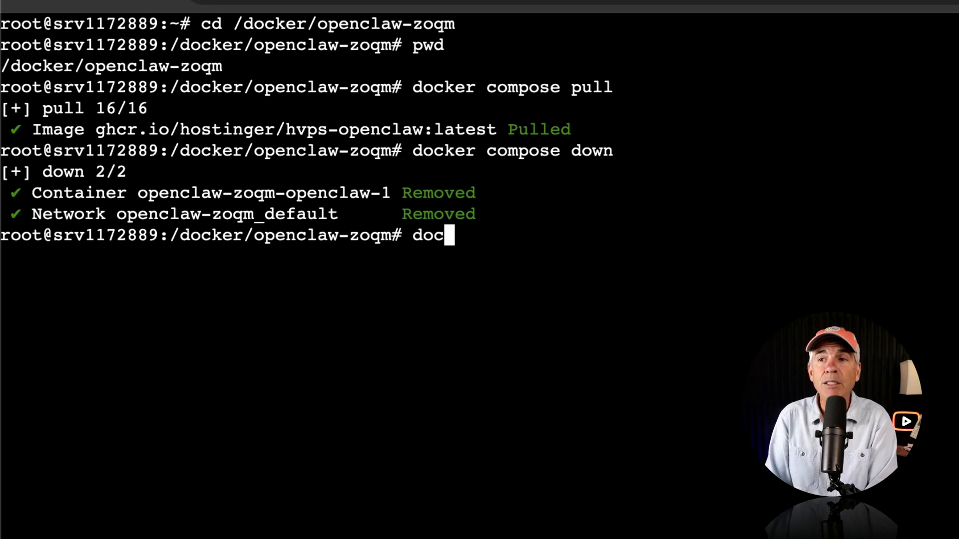
pyautogui.write('co')
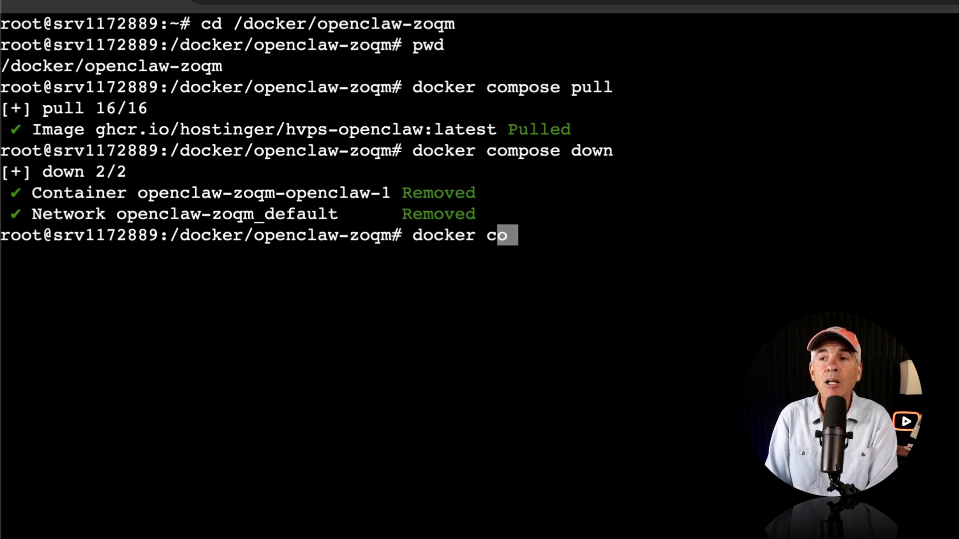
pyautogui.write('mpose up')
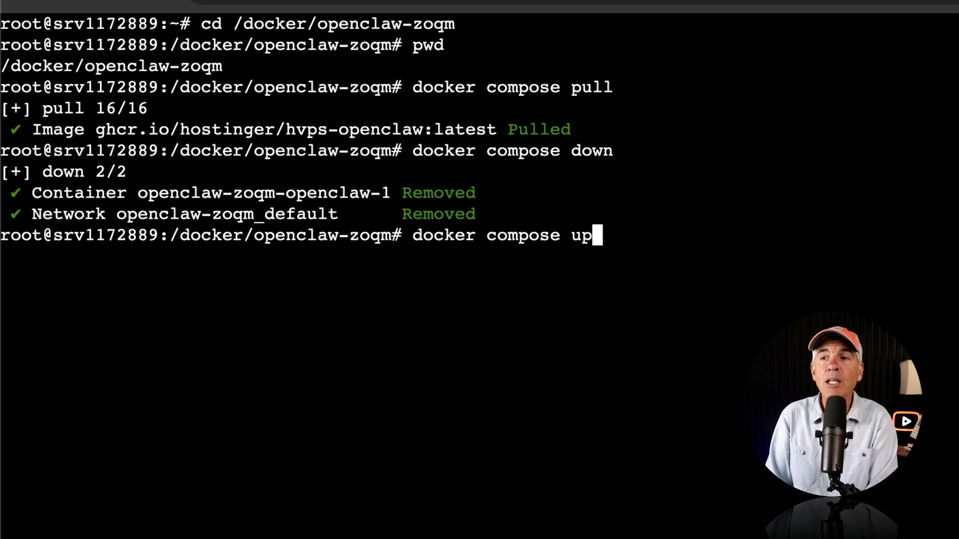
pyautogui.write(' -d')
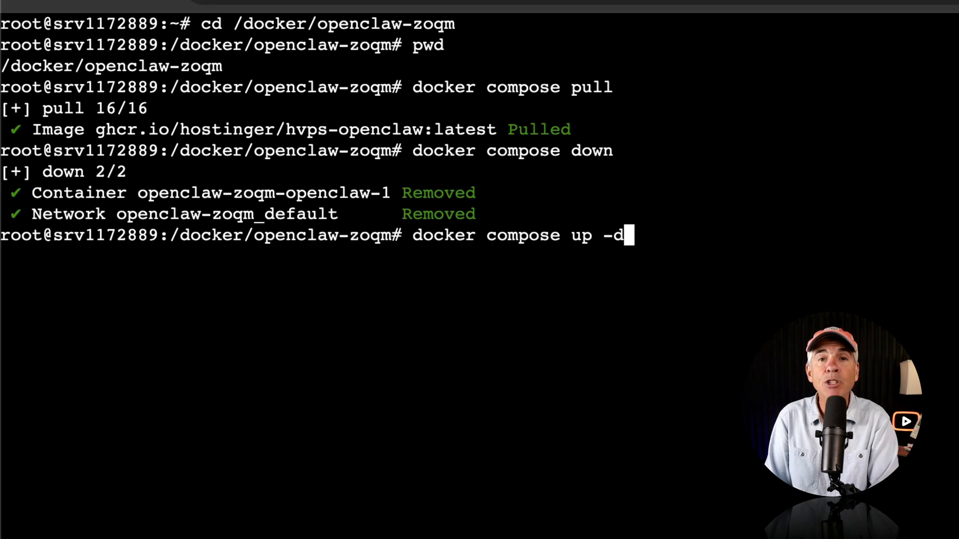
pyautogui.press('Return')
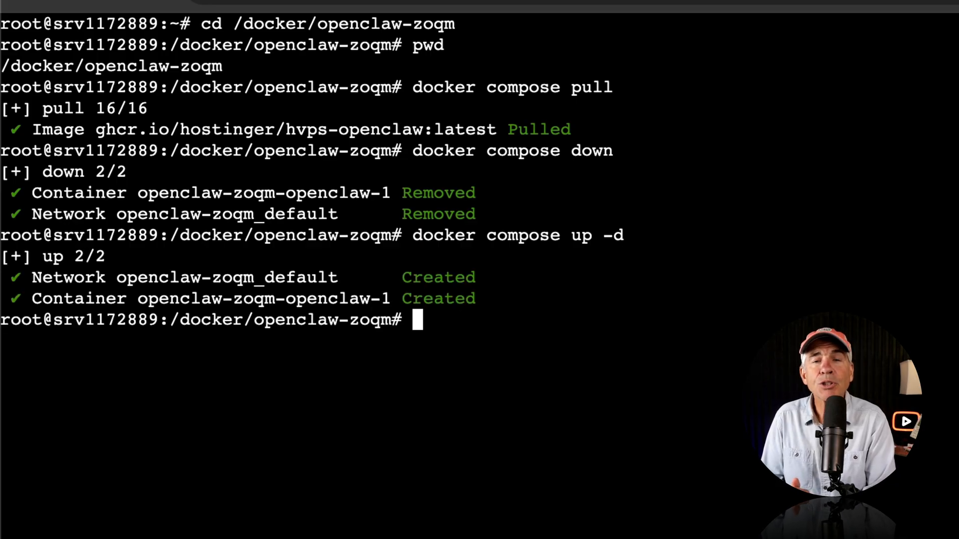
pyautogui.write('do')
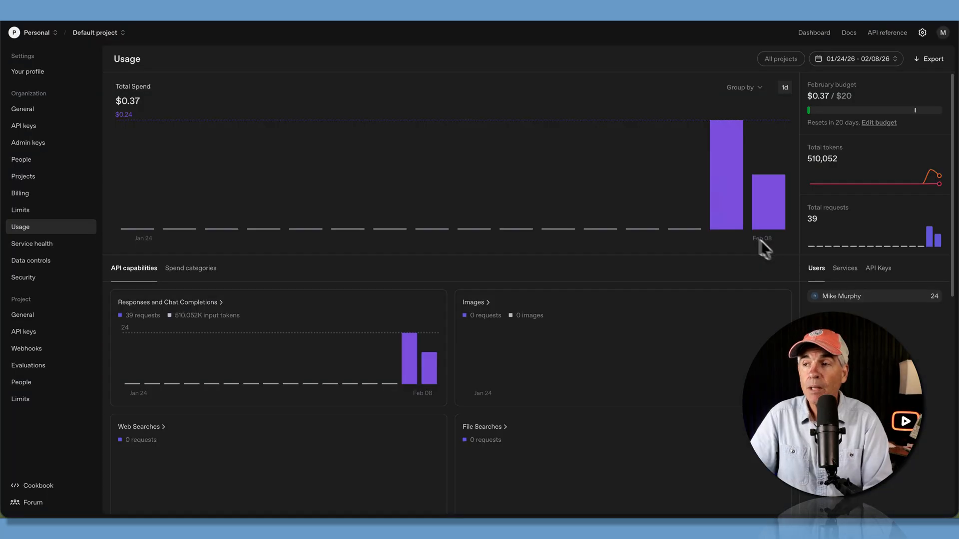
# - Switch to the OpenAI platform's usage page and examine the API spend for the last two days, February 7 and 8
pyautogui.moveTo(729, 223)
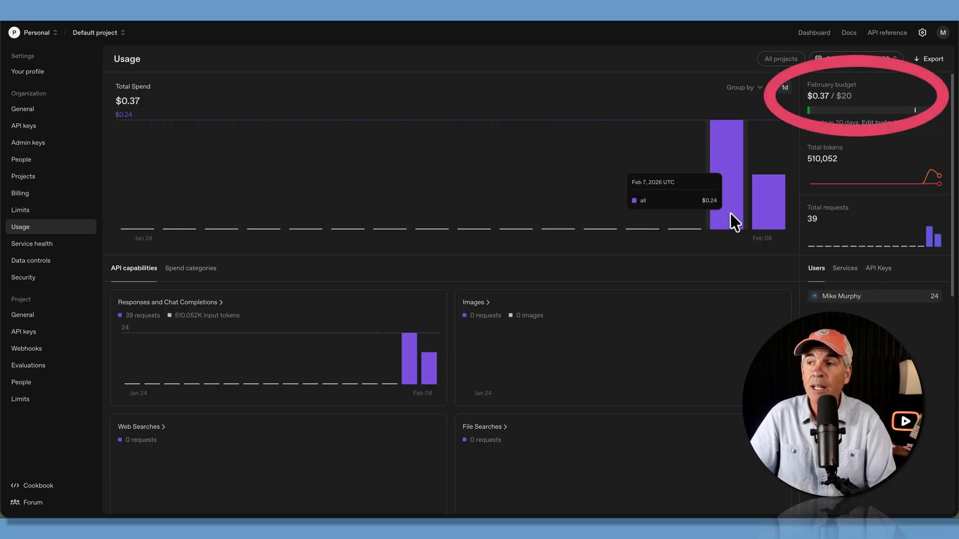
pyautogui.moveTo(774, 215)
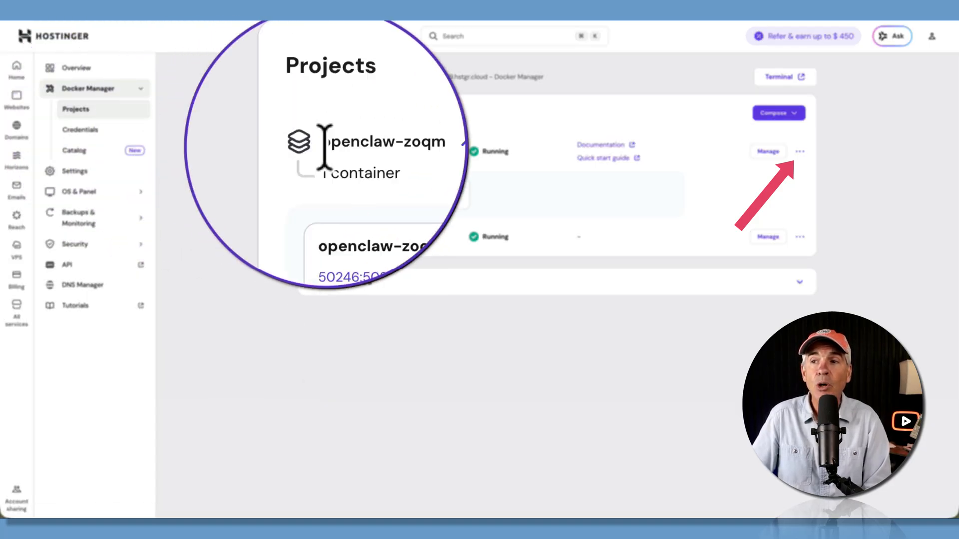
# - Return to Hostinger's Docker Manager and open the additional actions for the openclaw-zoqm project
pyautogui.click(806, 145)
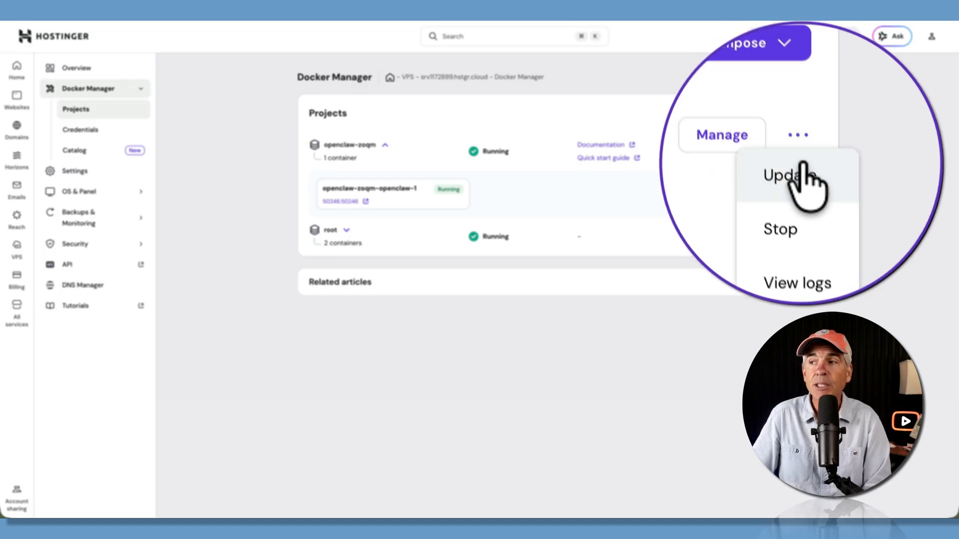